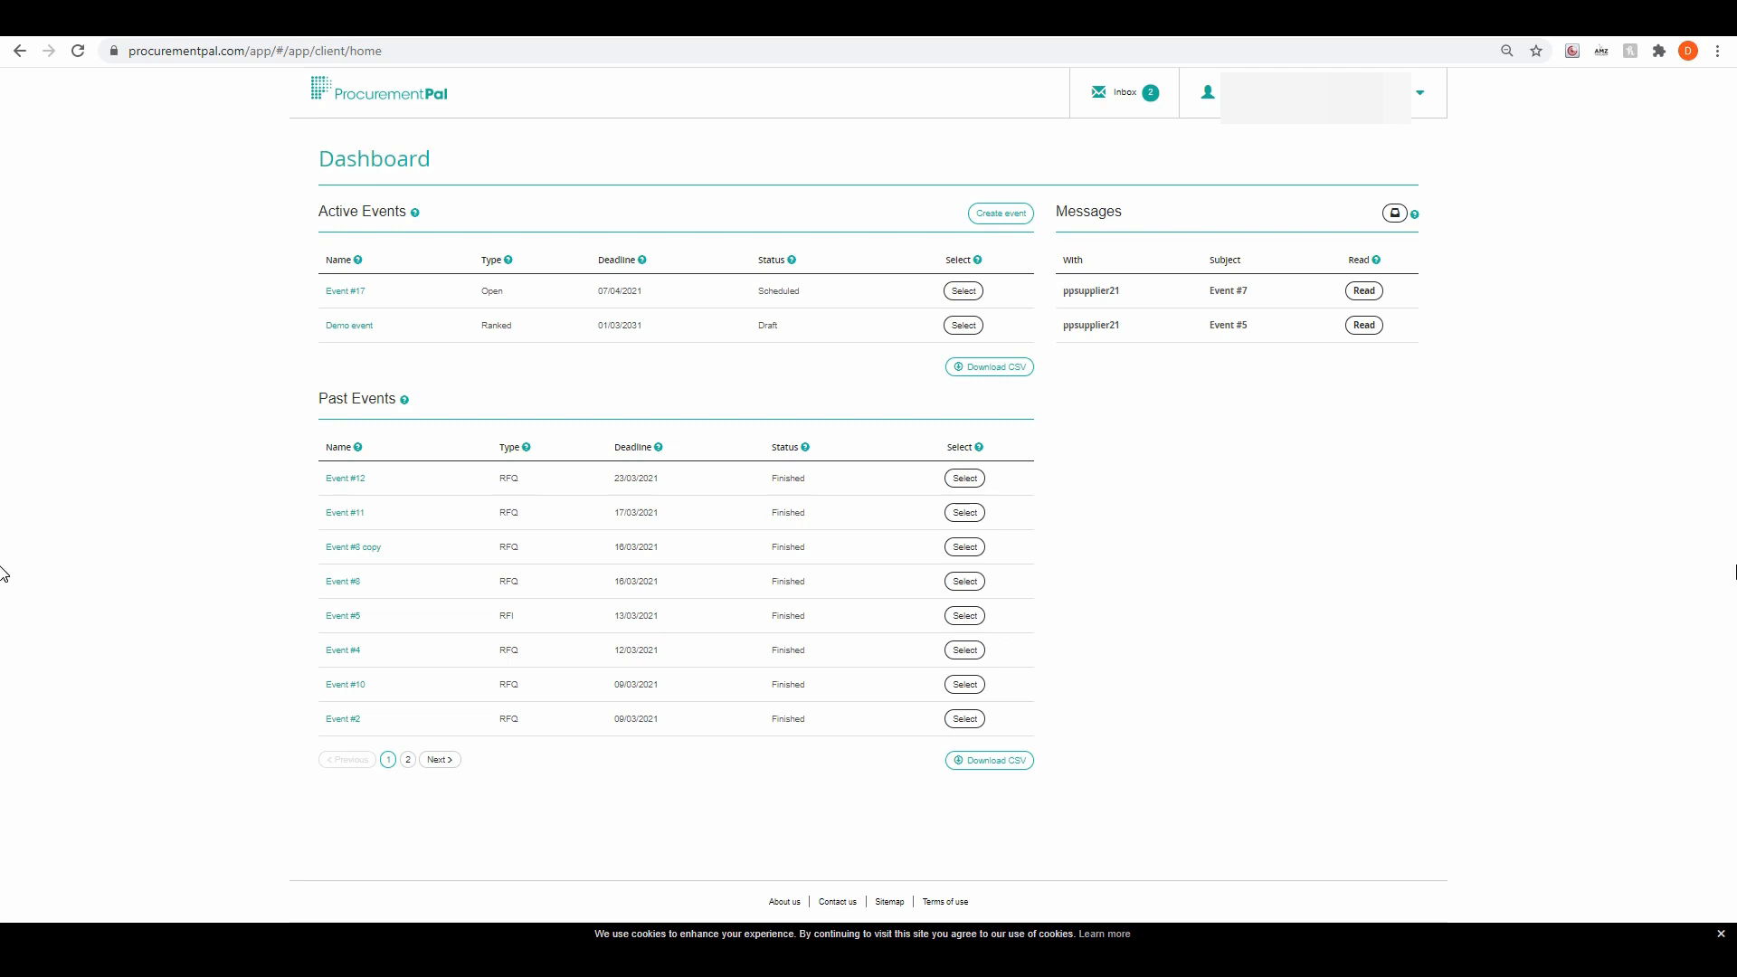
# - Open the account's master questionnaires and review the sections, questions and weightings of the default Supplier Questionnaire
pyautogui.click(1417, 101)
pyautogui.click(1262, 178)
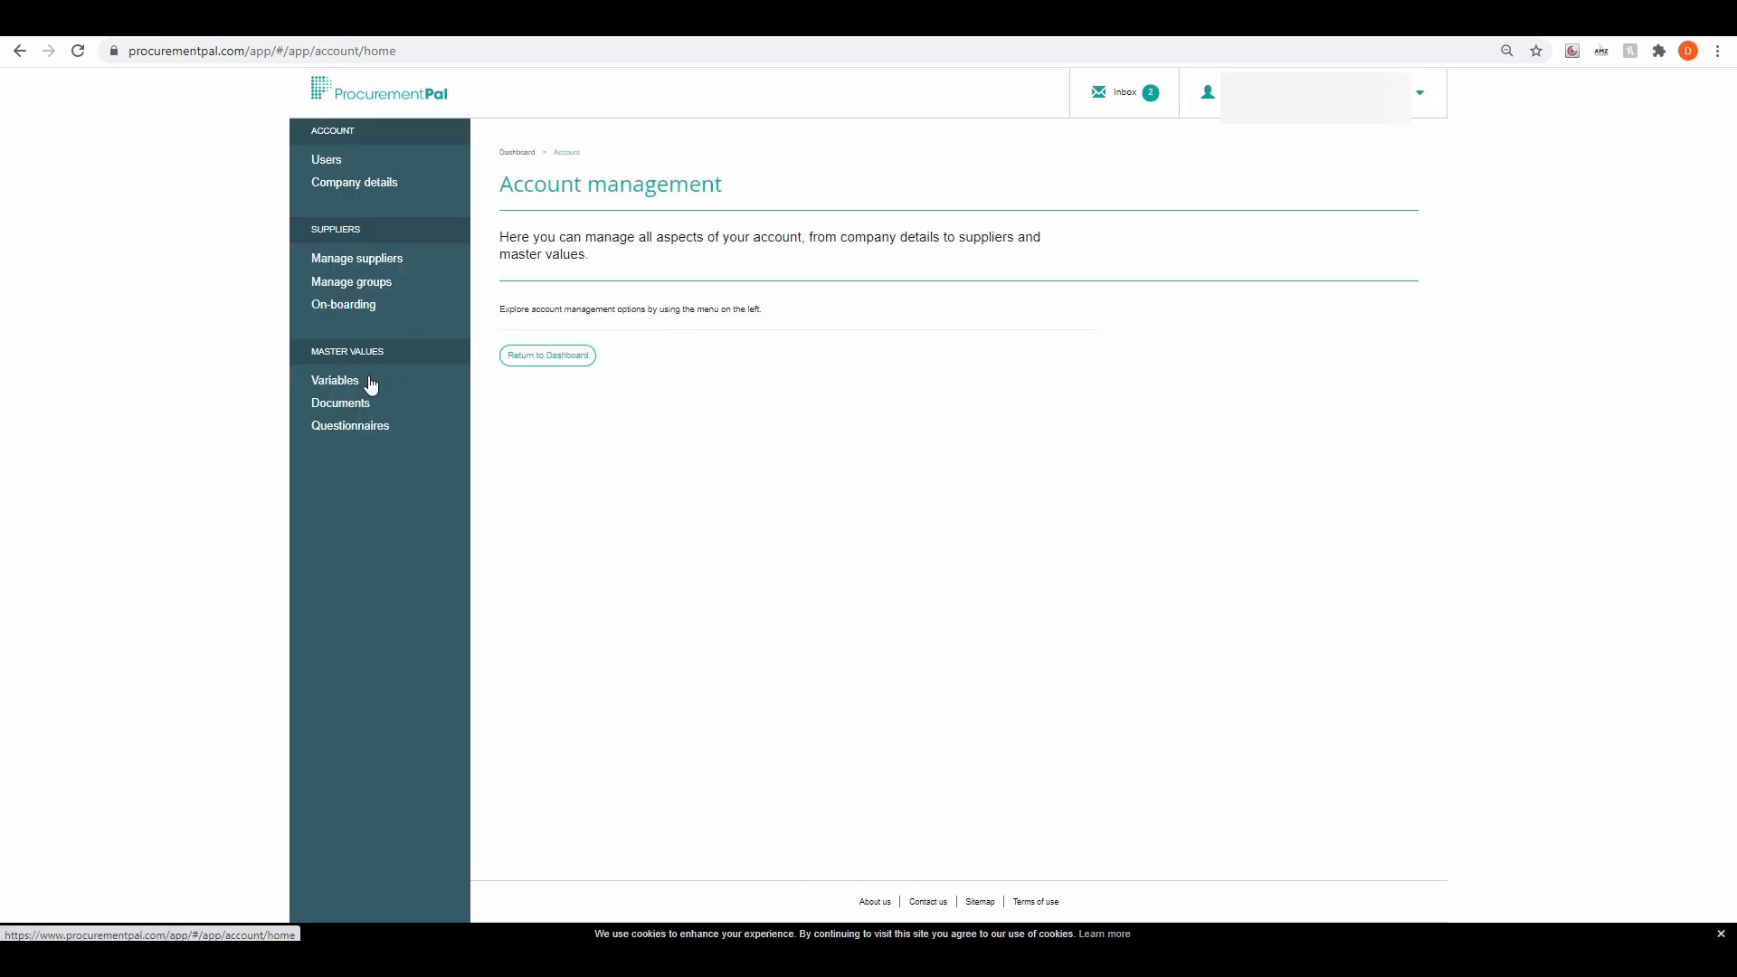
pyautogui.click(352, 429)
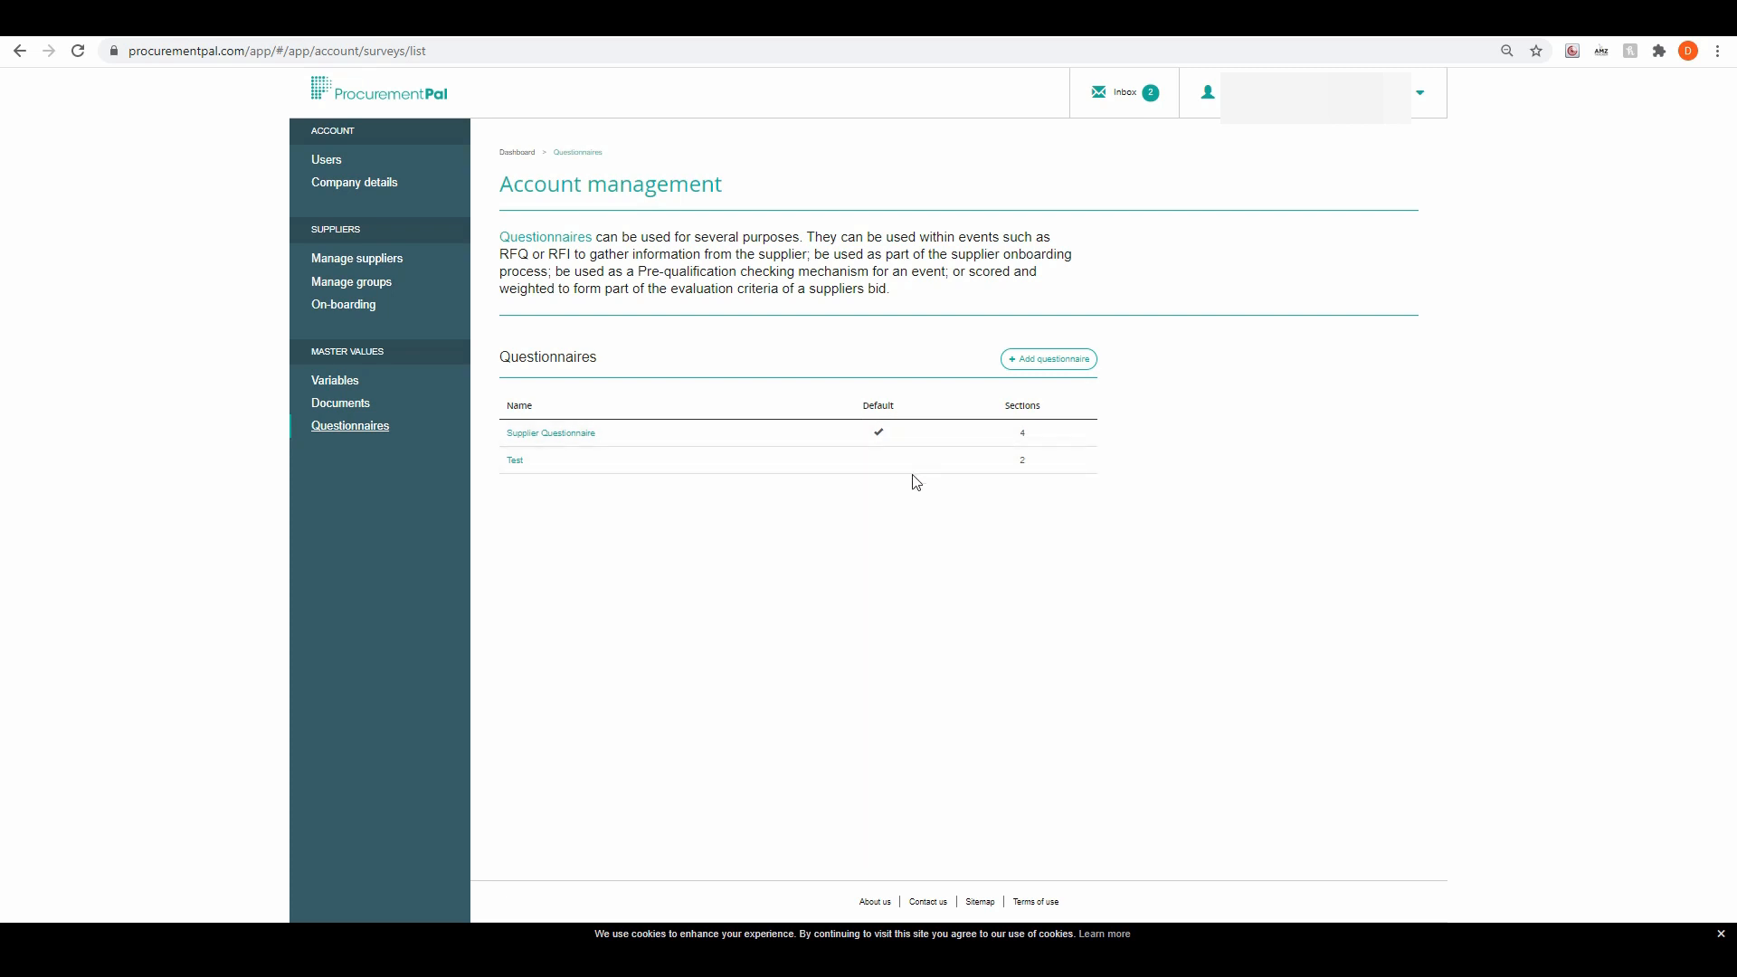
pyautogui.click(547, 435)
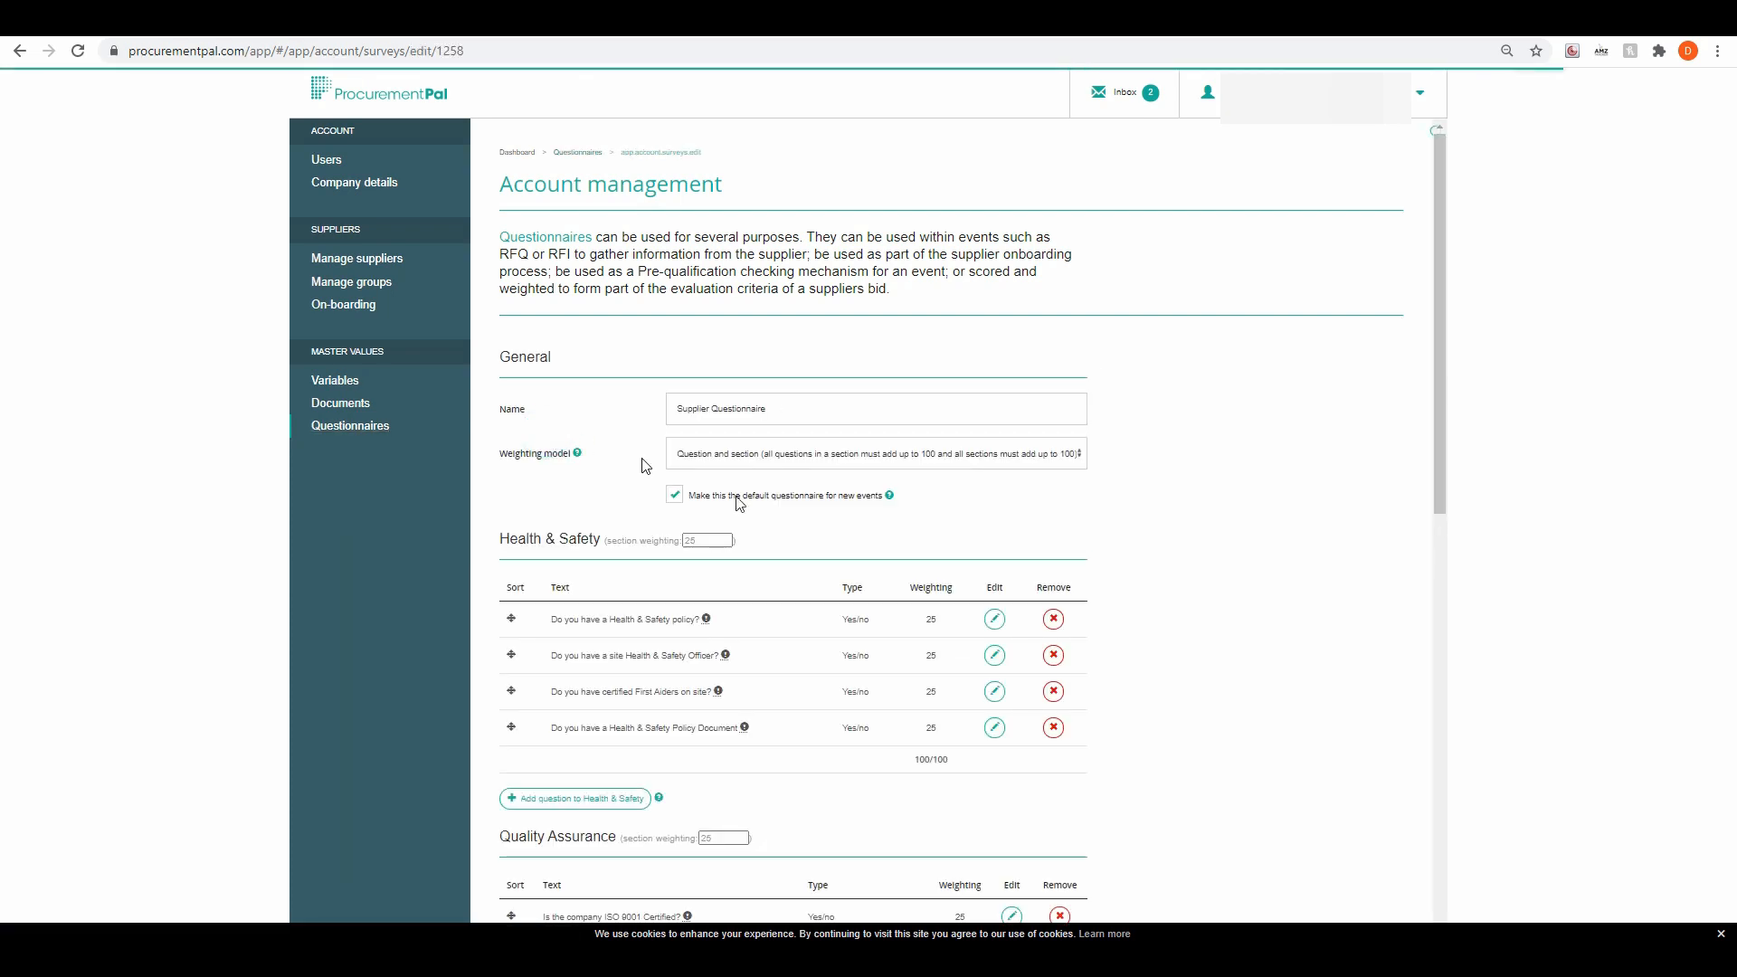
pyautogui.scroll(-10, 932, 520)
pyautogui.scroll(-2, 939, 527)
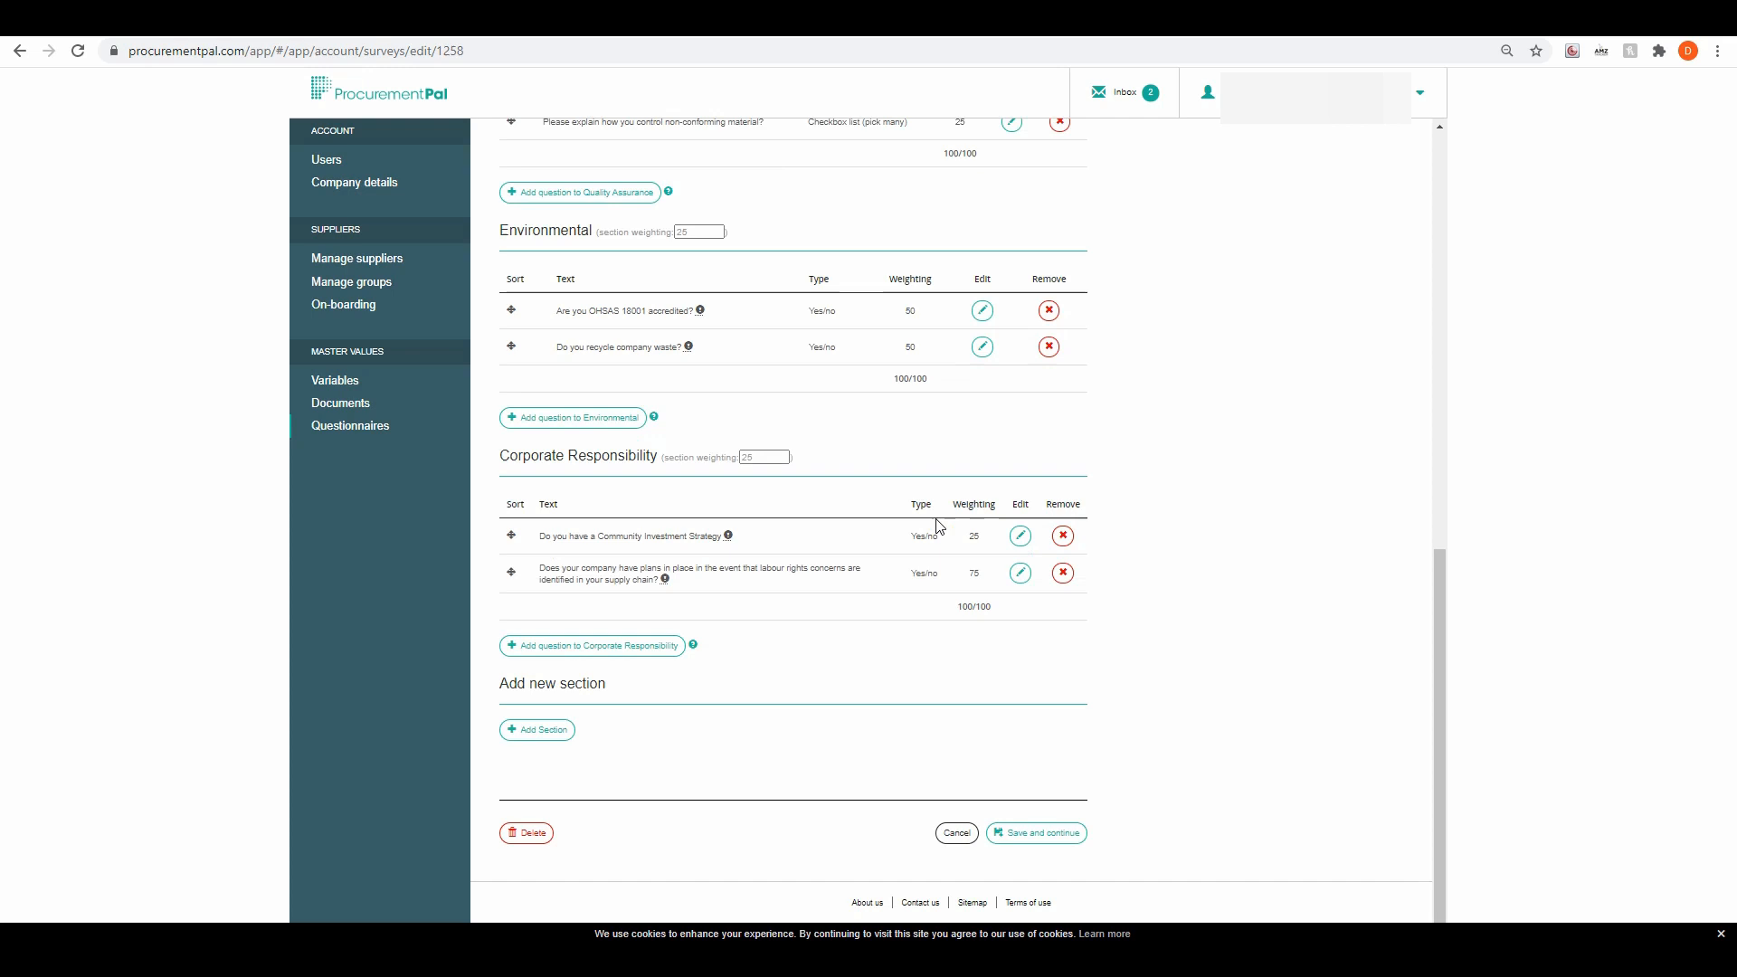
pyautogui.scroll(5, 940, 526)
pyautogui.scroll(5, 939, 526)
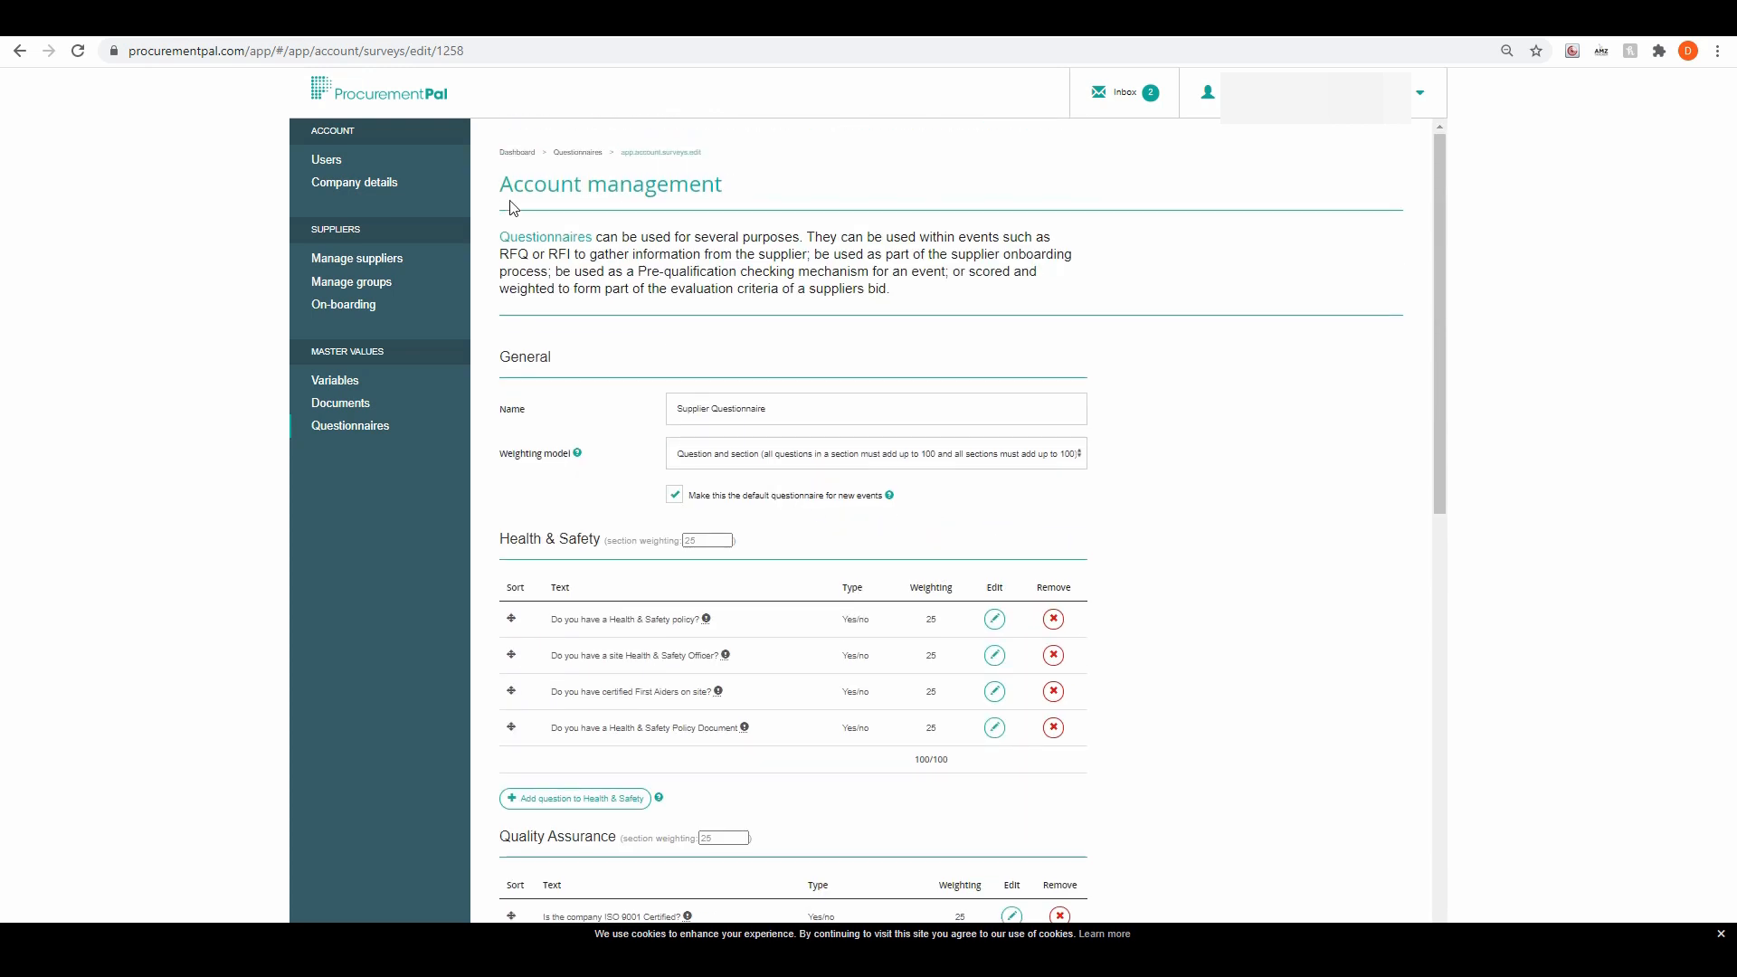
# - Return to the dashboard and create a new event from scratch rather than cloning an existing one
pyautogui.click(517, 153)
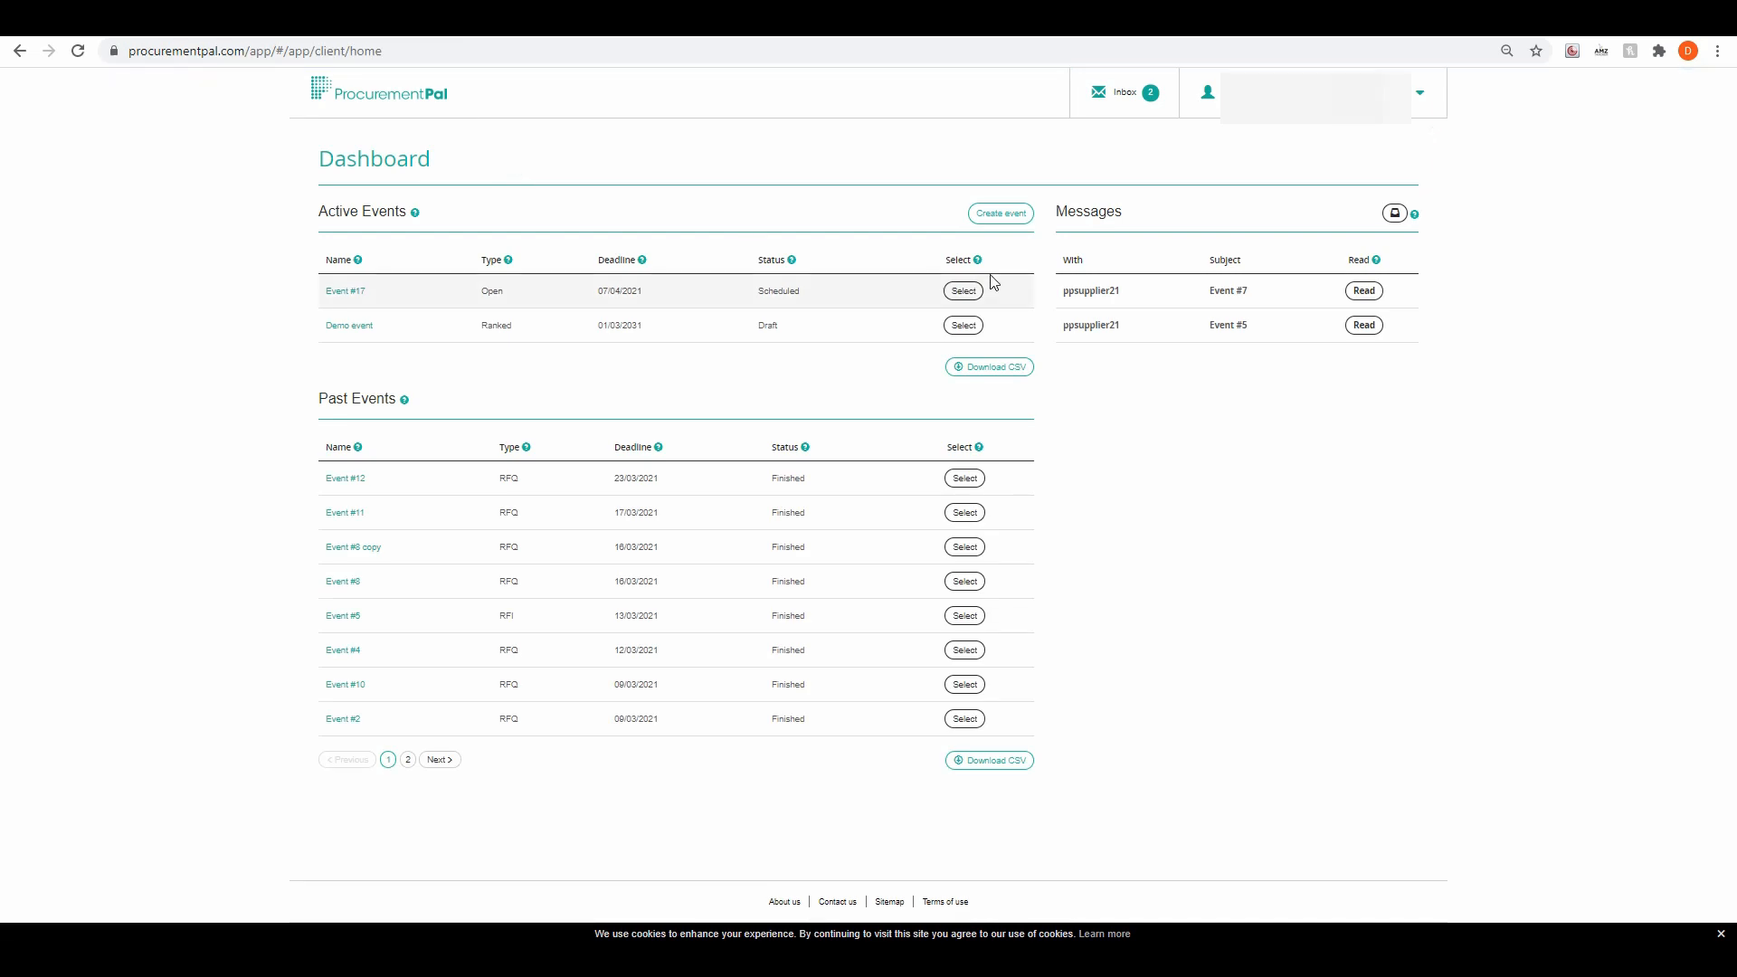
pyautogui.click(1001, 212)
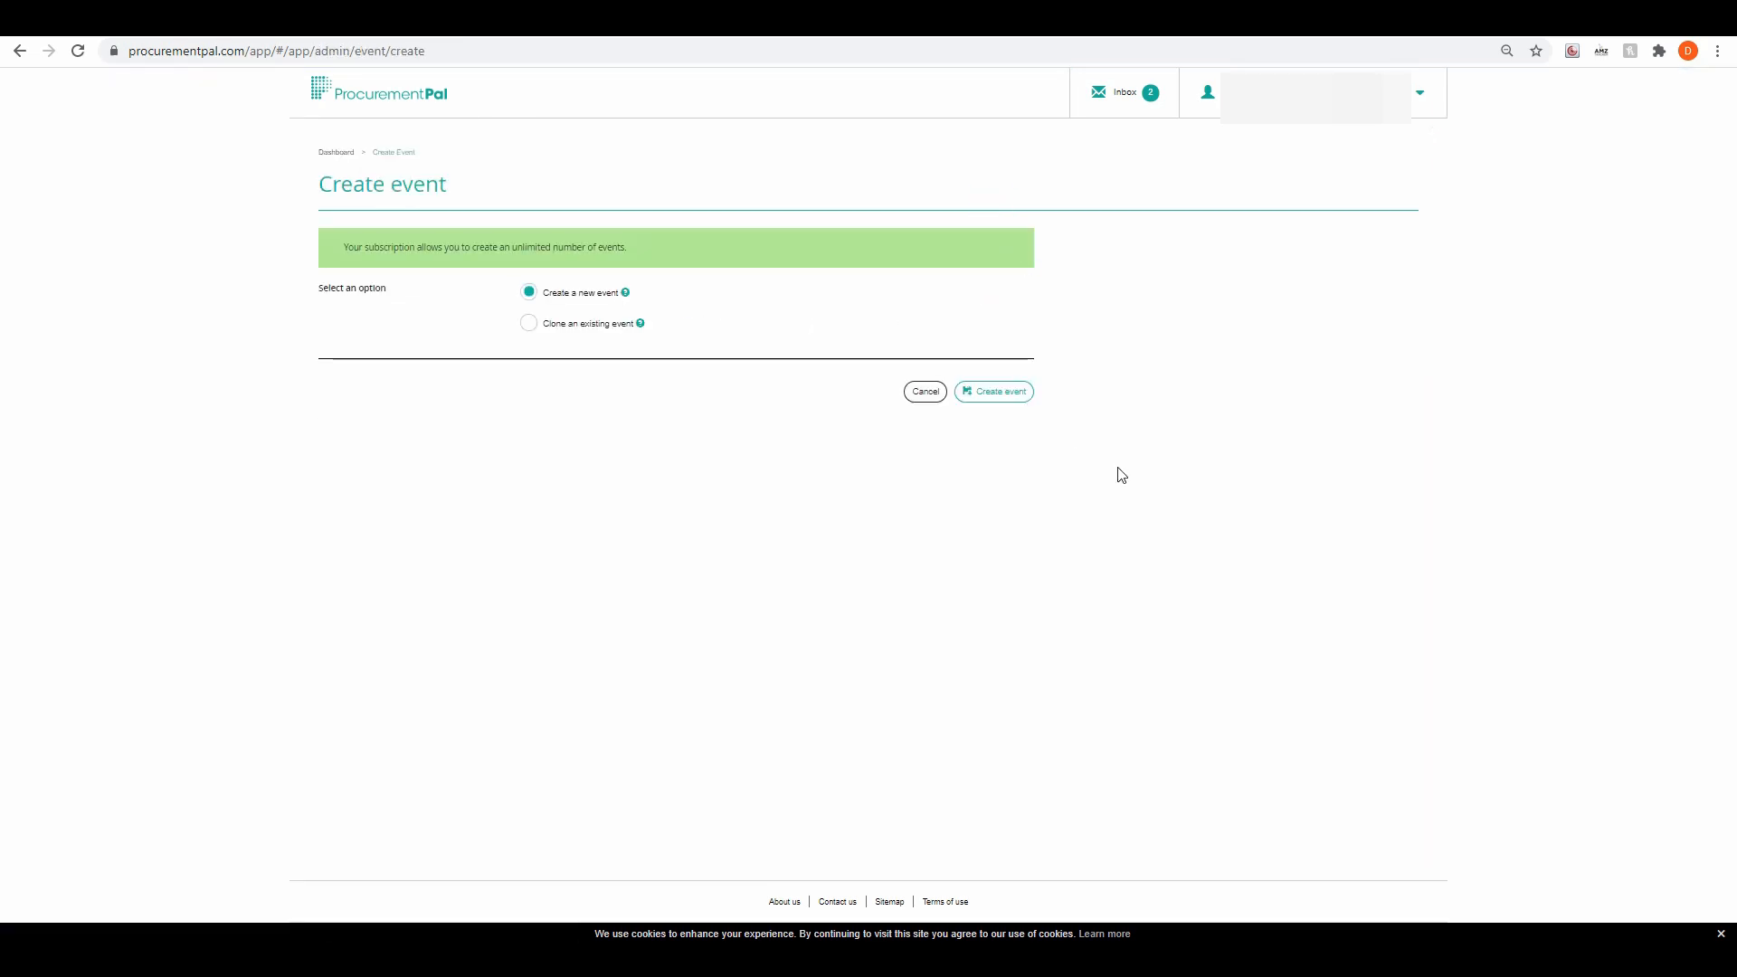
pyautogui.click(999, 394)
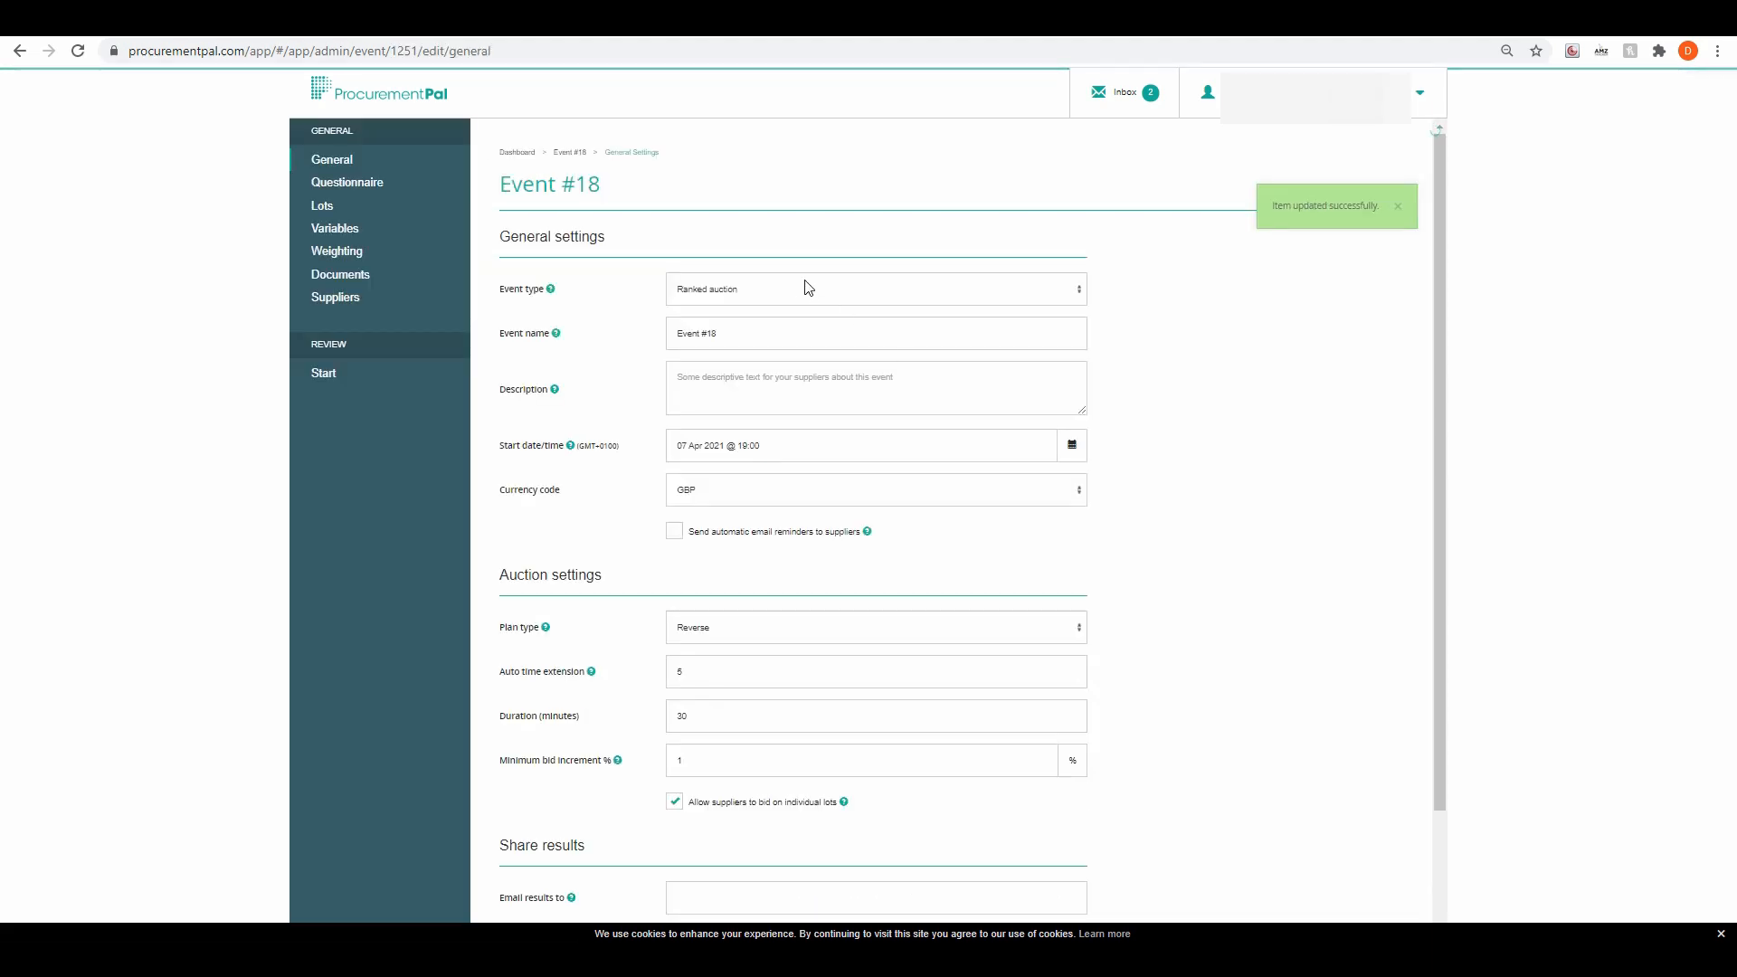
# - Set the event type to Open auction and save the event's general settings
pyautogui.click(818, 290)
pyautogui.click(764, 363)
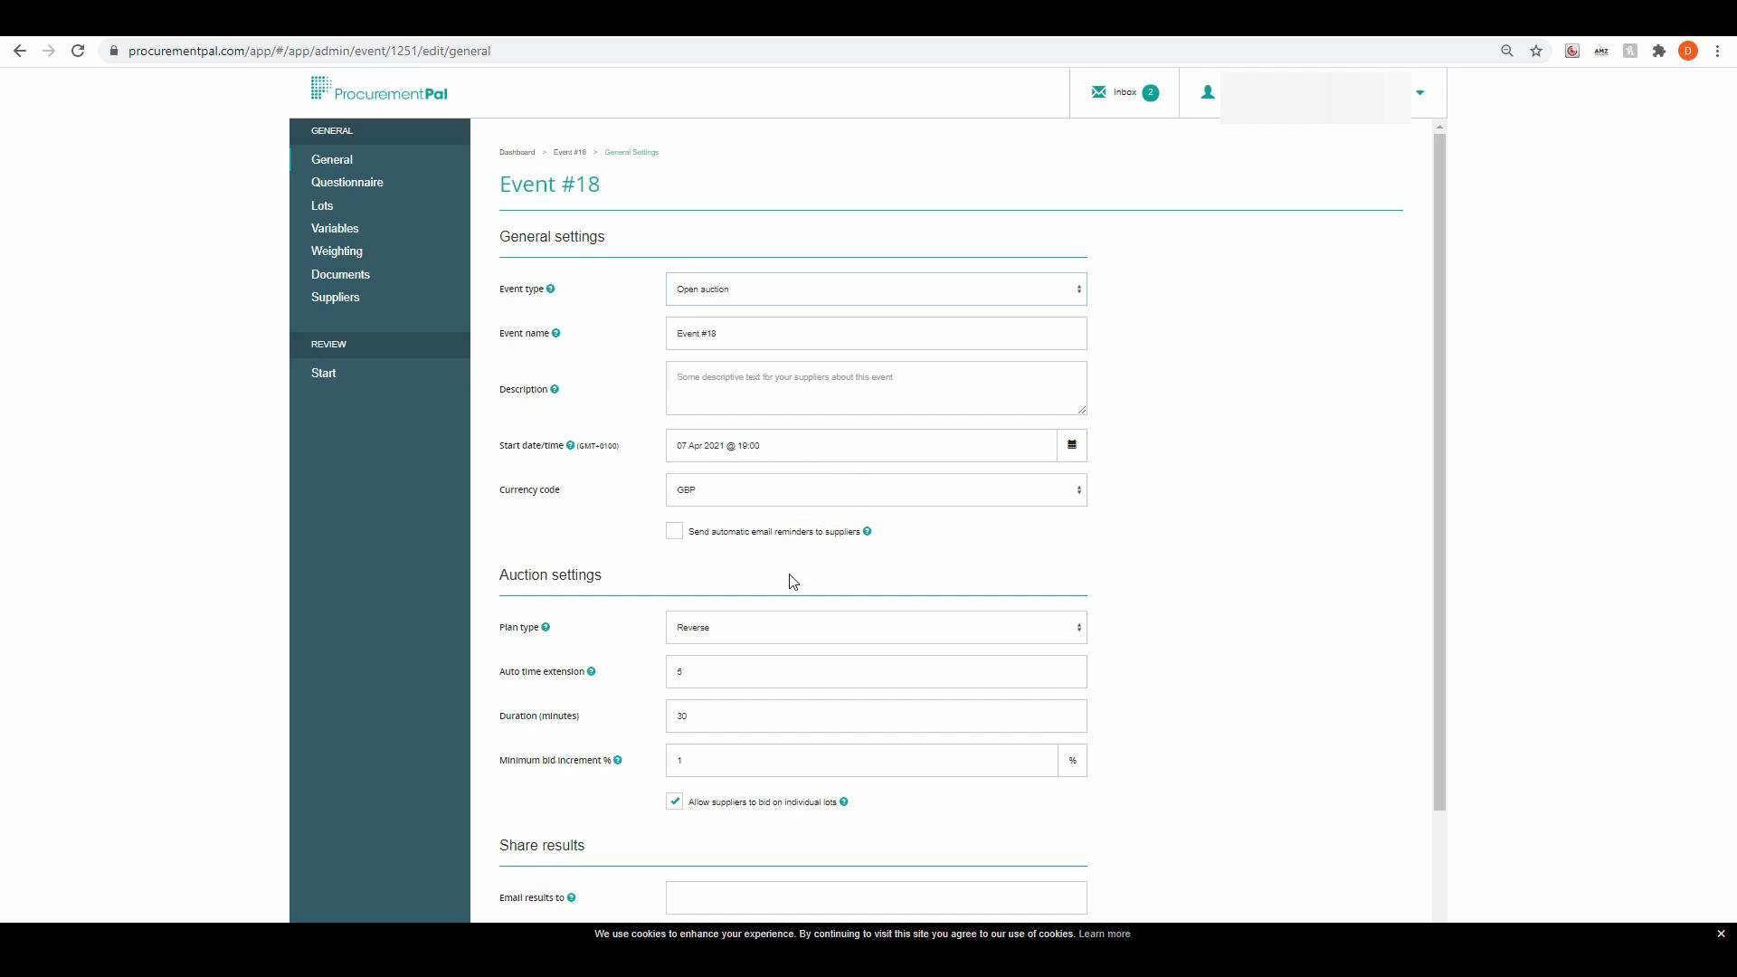
pyautogui.scroll(-2, 793, 579)
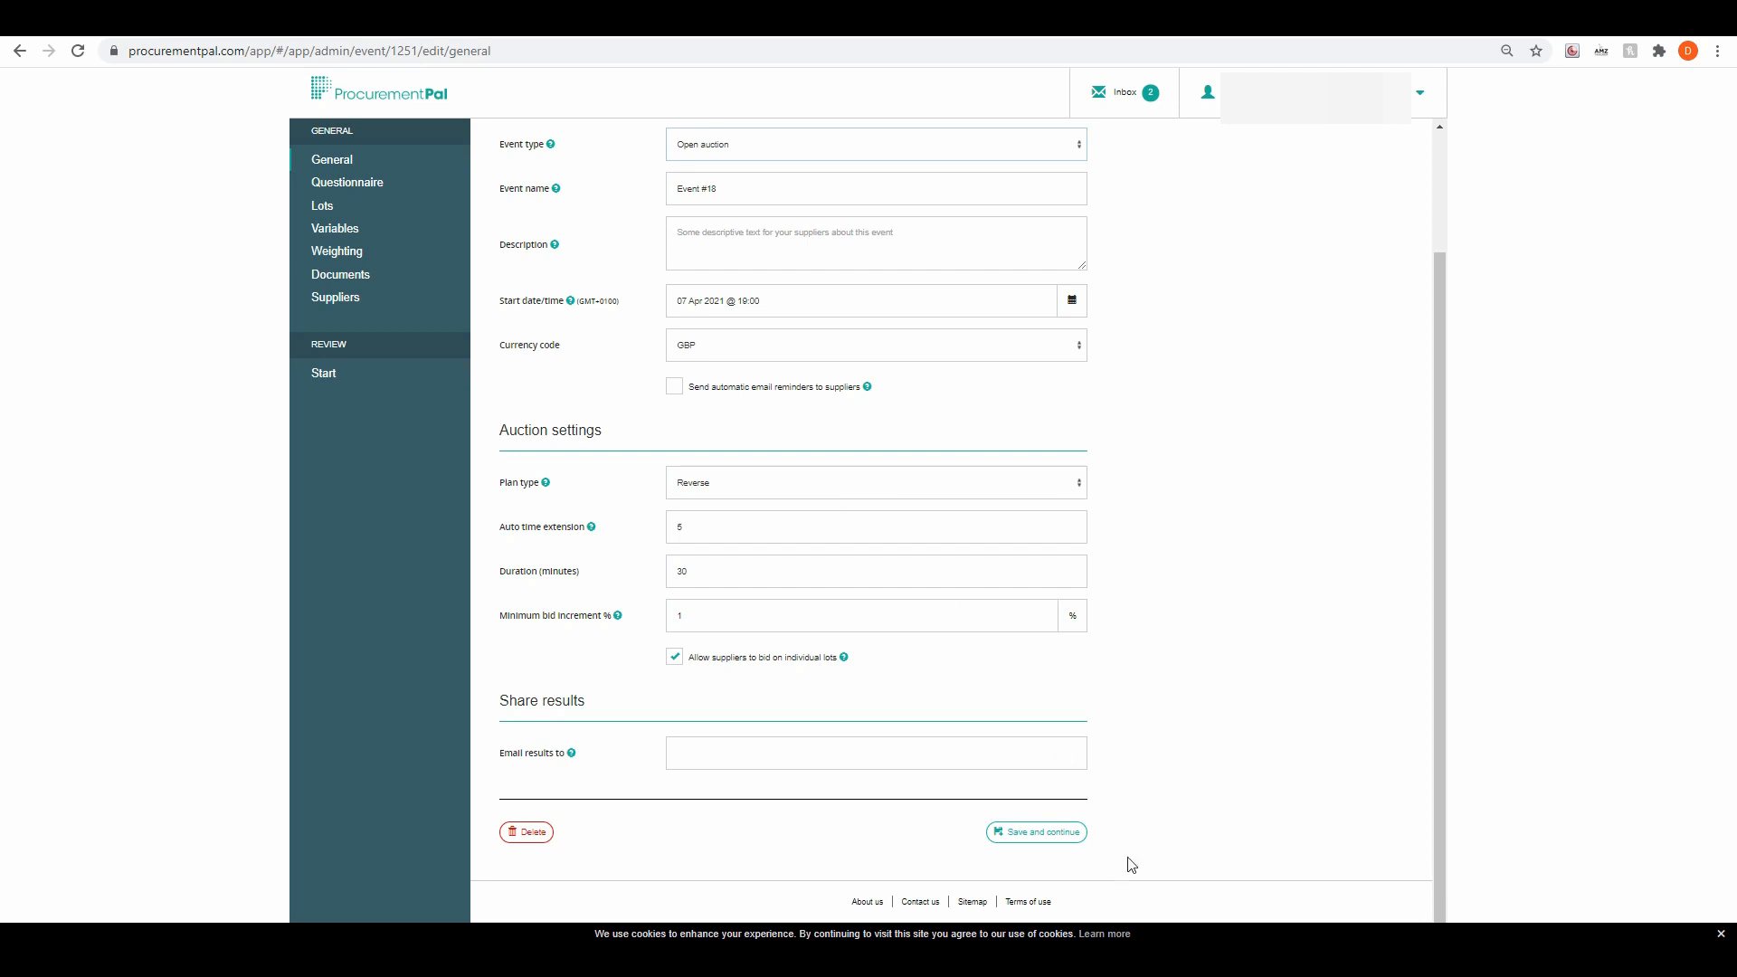
pyautogui.click(1006, 836)
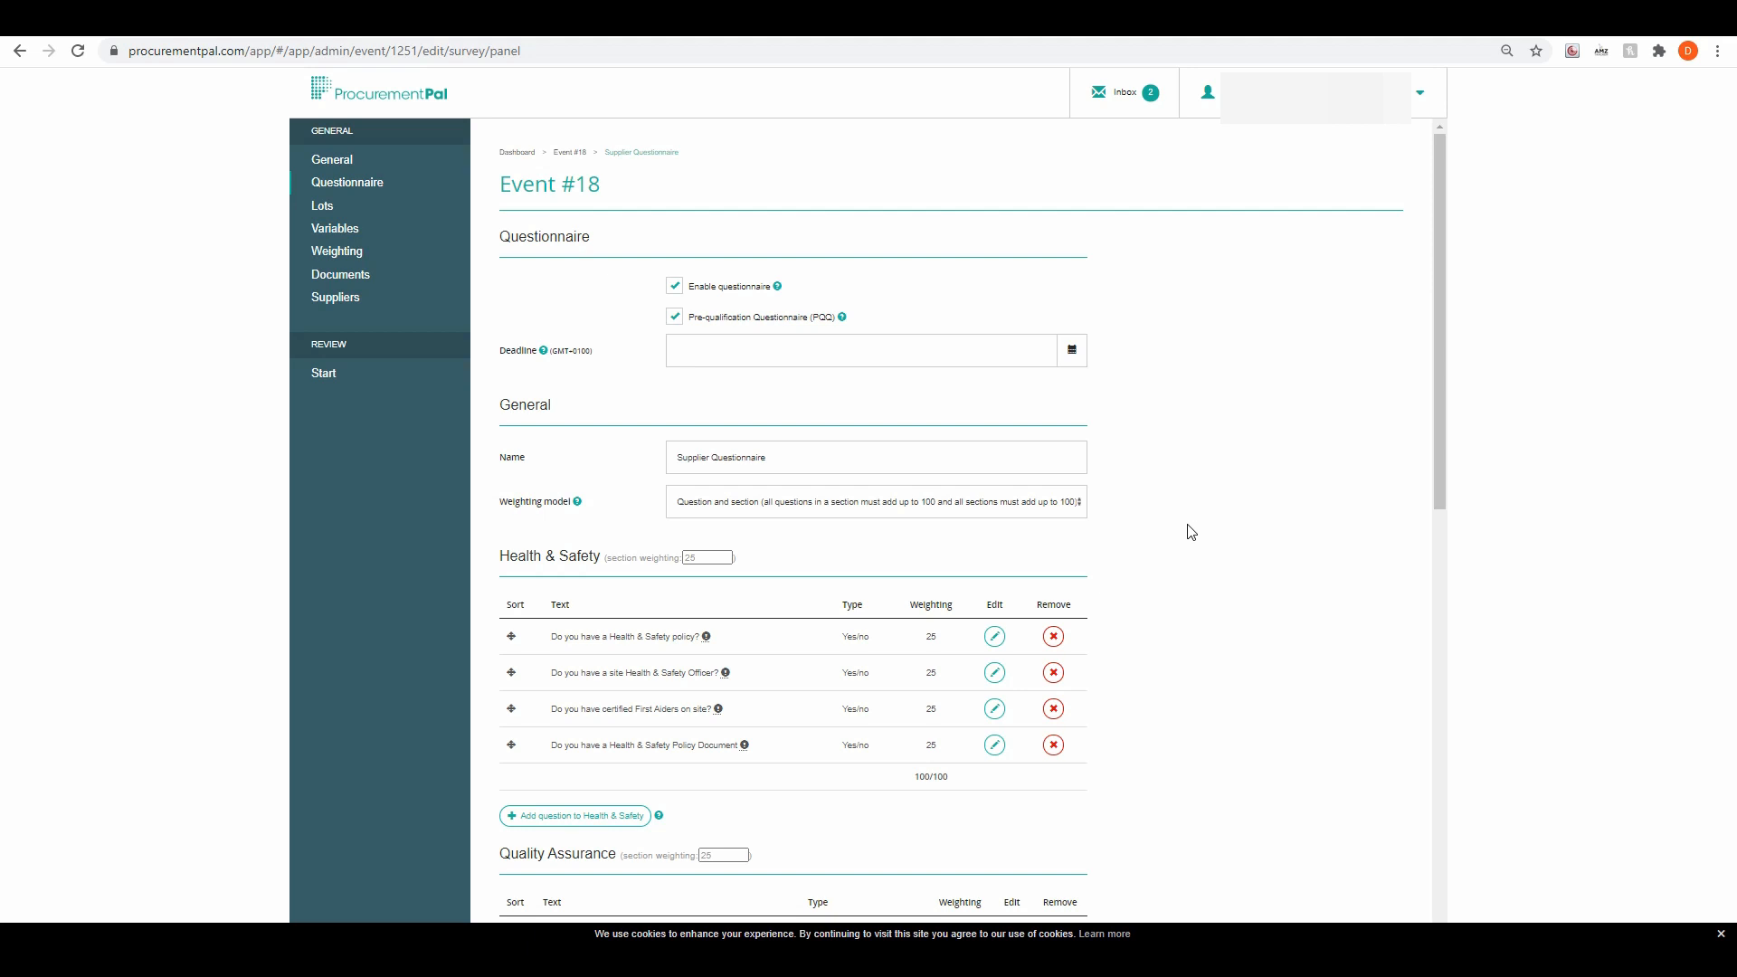
# - Set the pre-qualification questionnaire deadline to 07 Apr 2021 at 09:00
pyautogui.scroll(-7, 1191, 531)
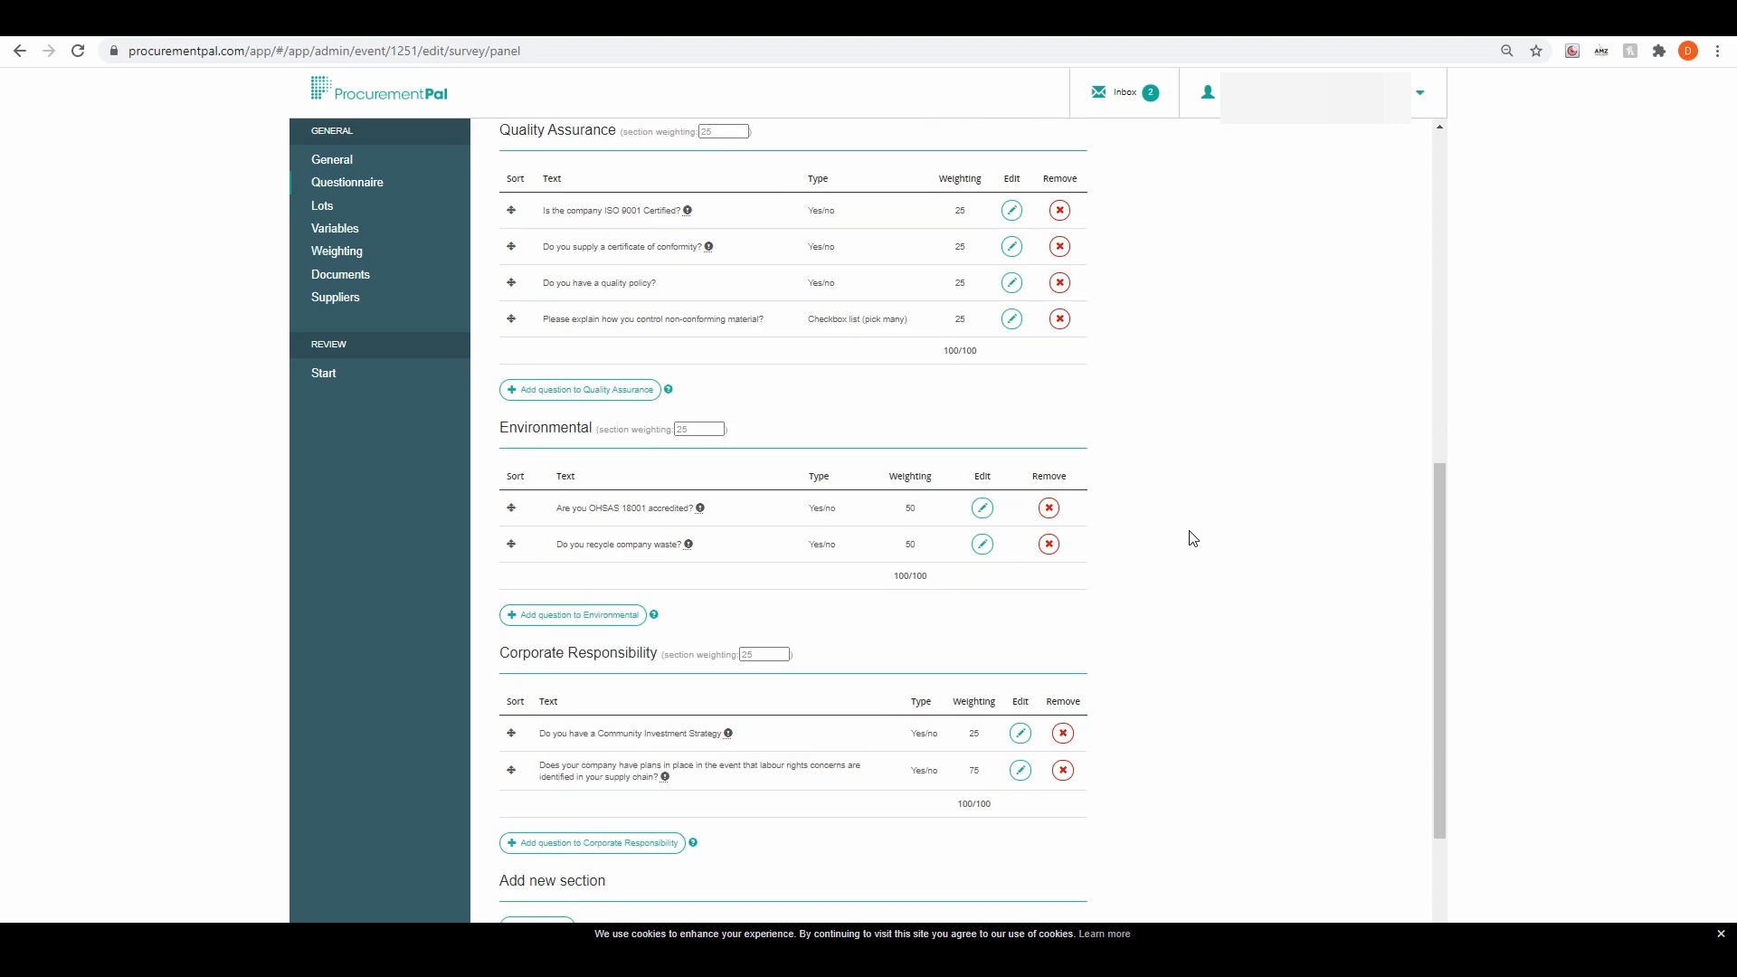
pyautogui.scroll(8, 1191, 539)
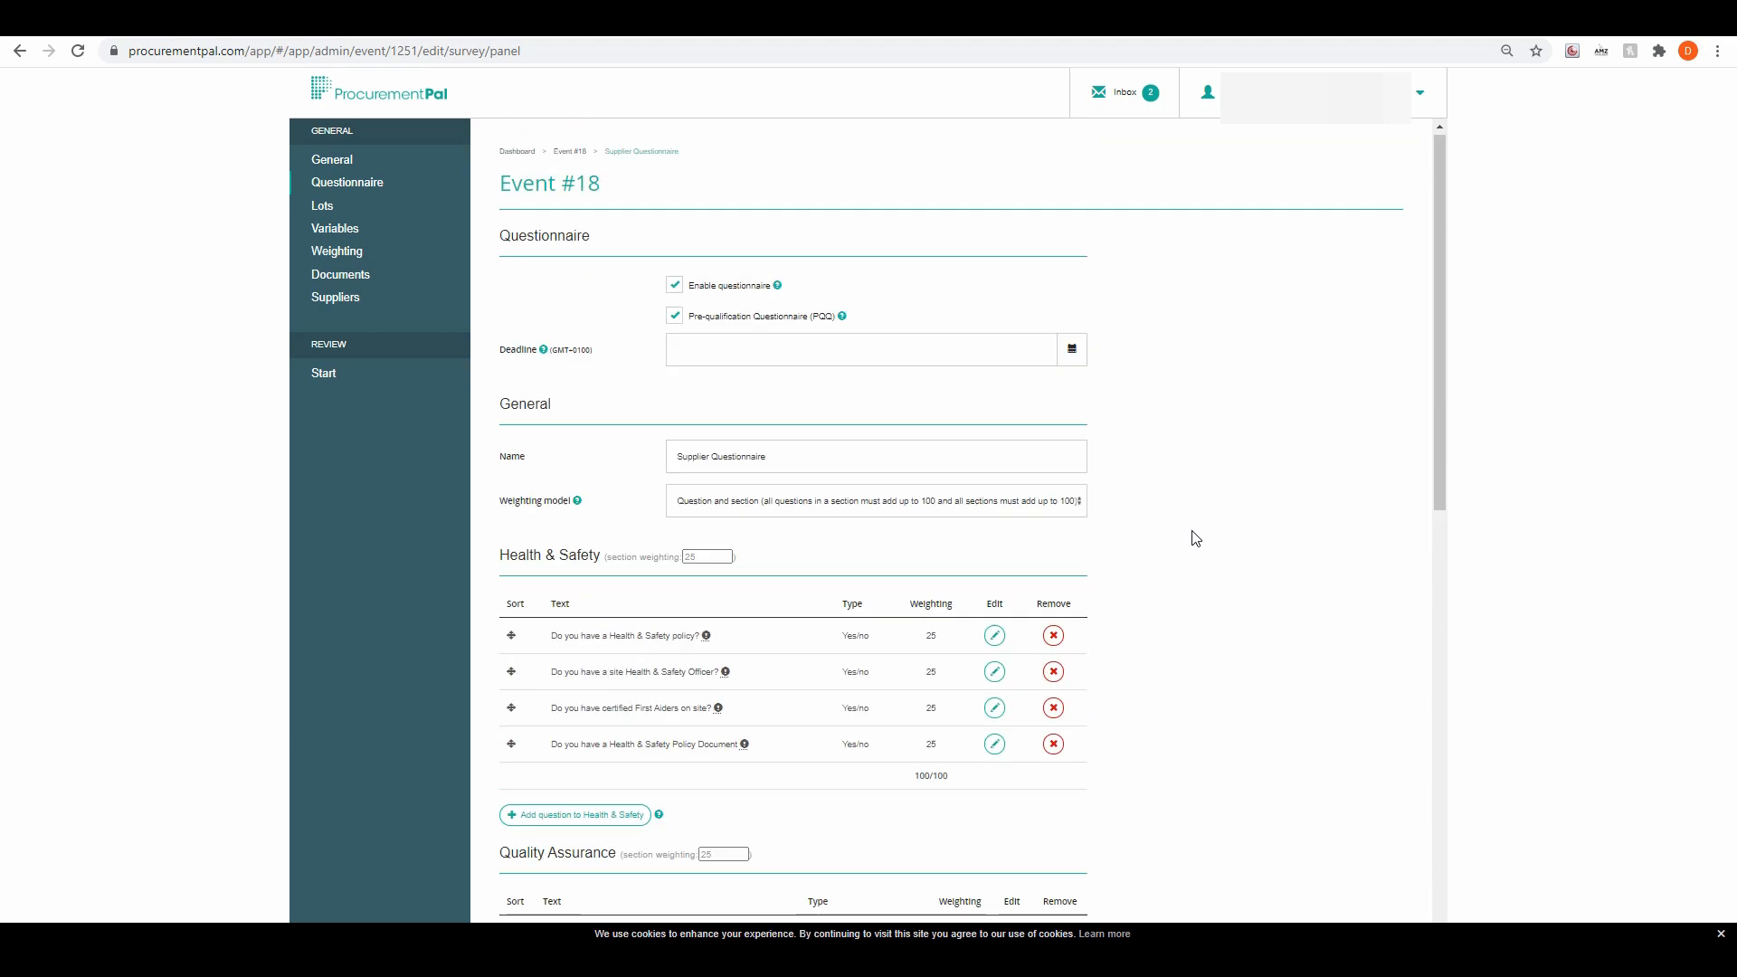
pyautogui.click(1071, 351)
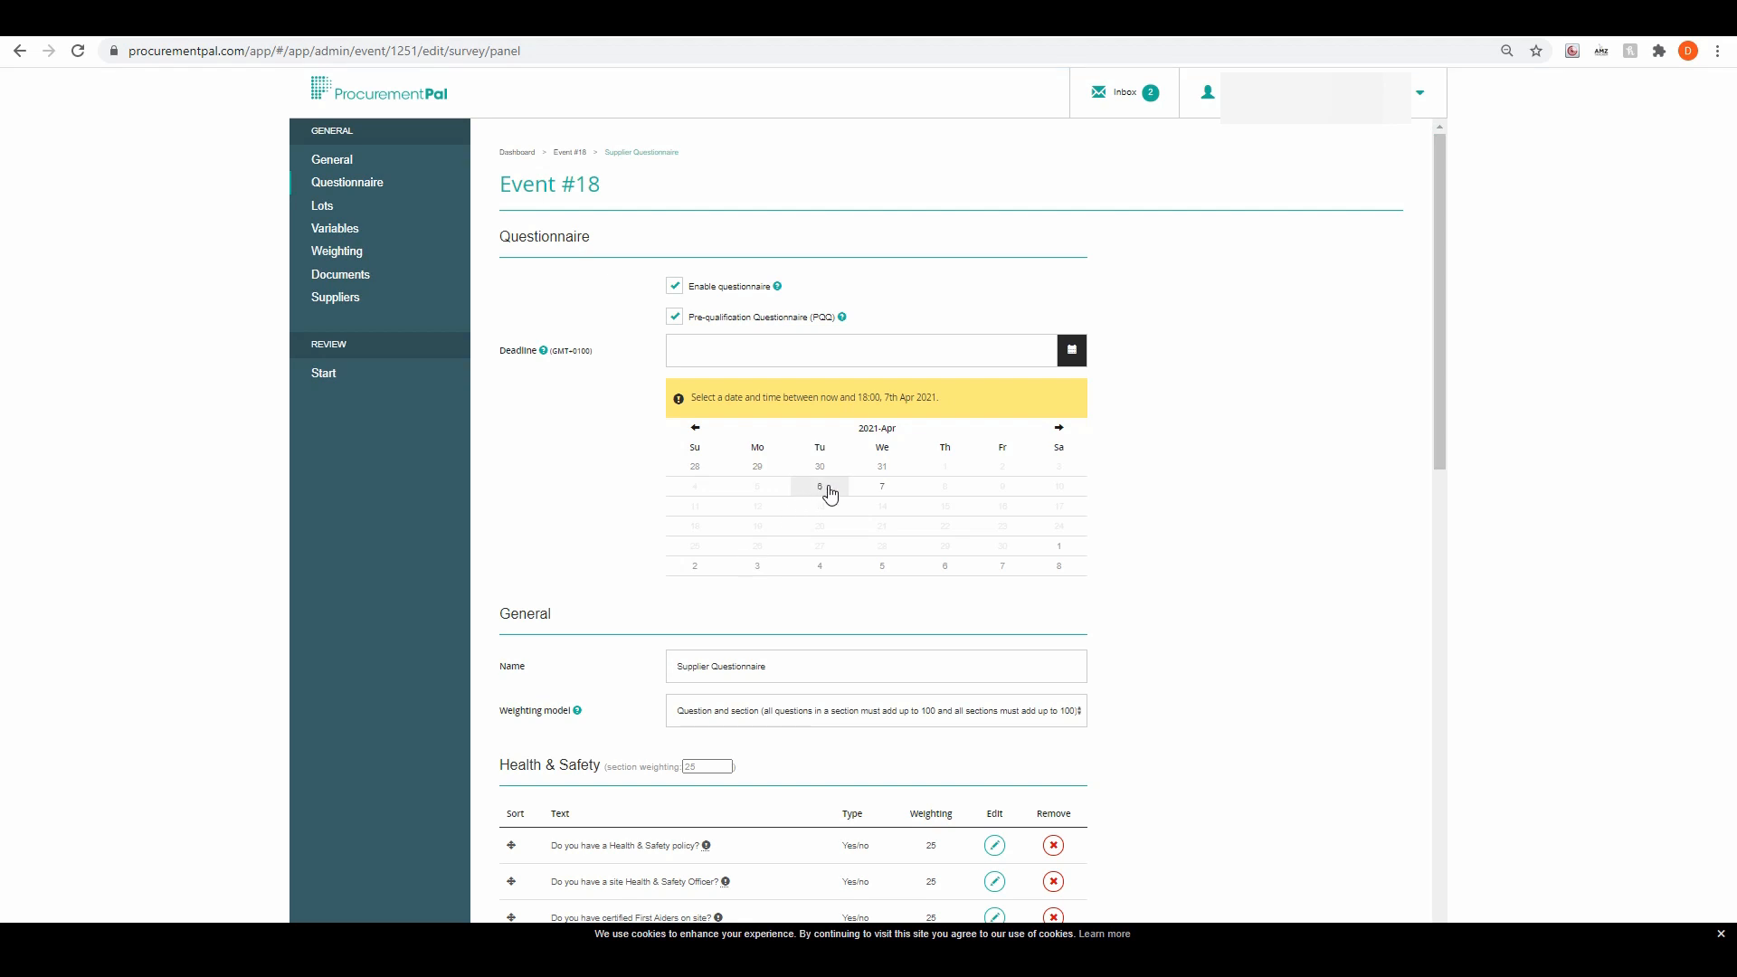
pyautogui.click(879, 488)
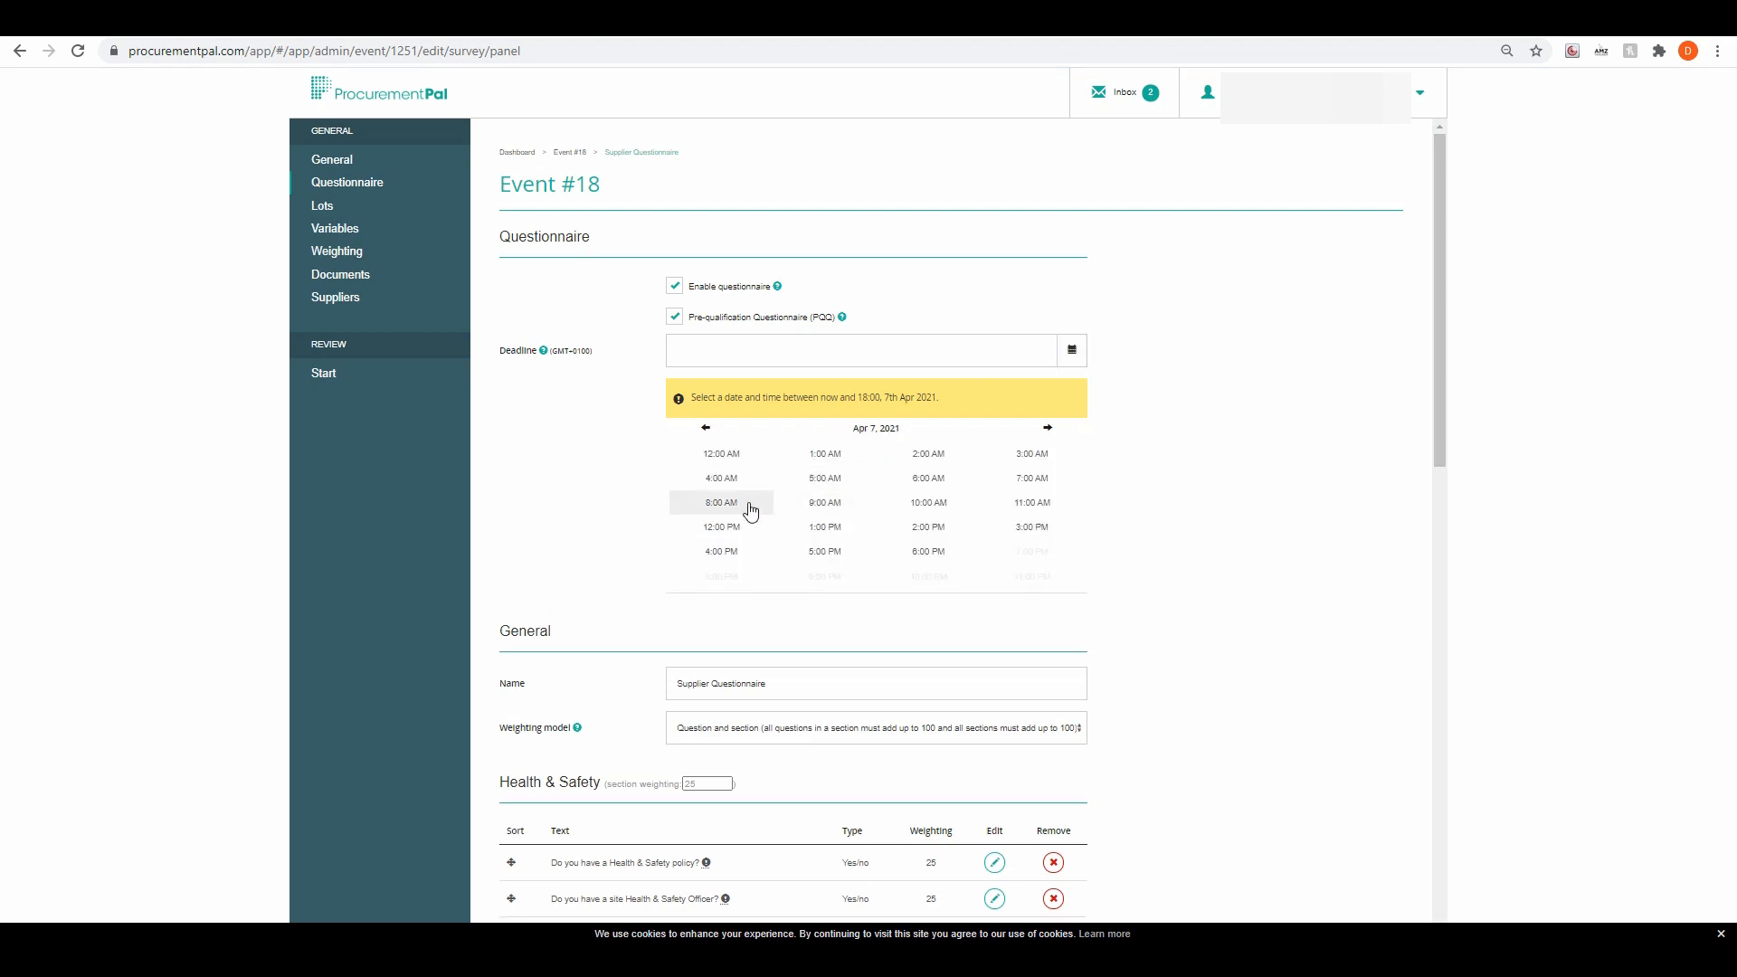
pyautogui.click(823, 502)
pyautogui.click(740, 456)
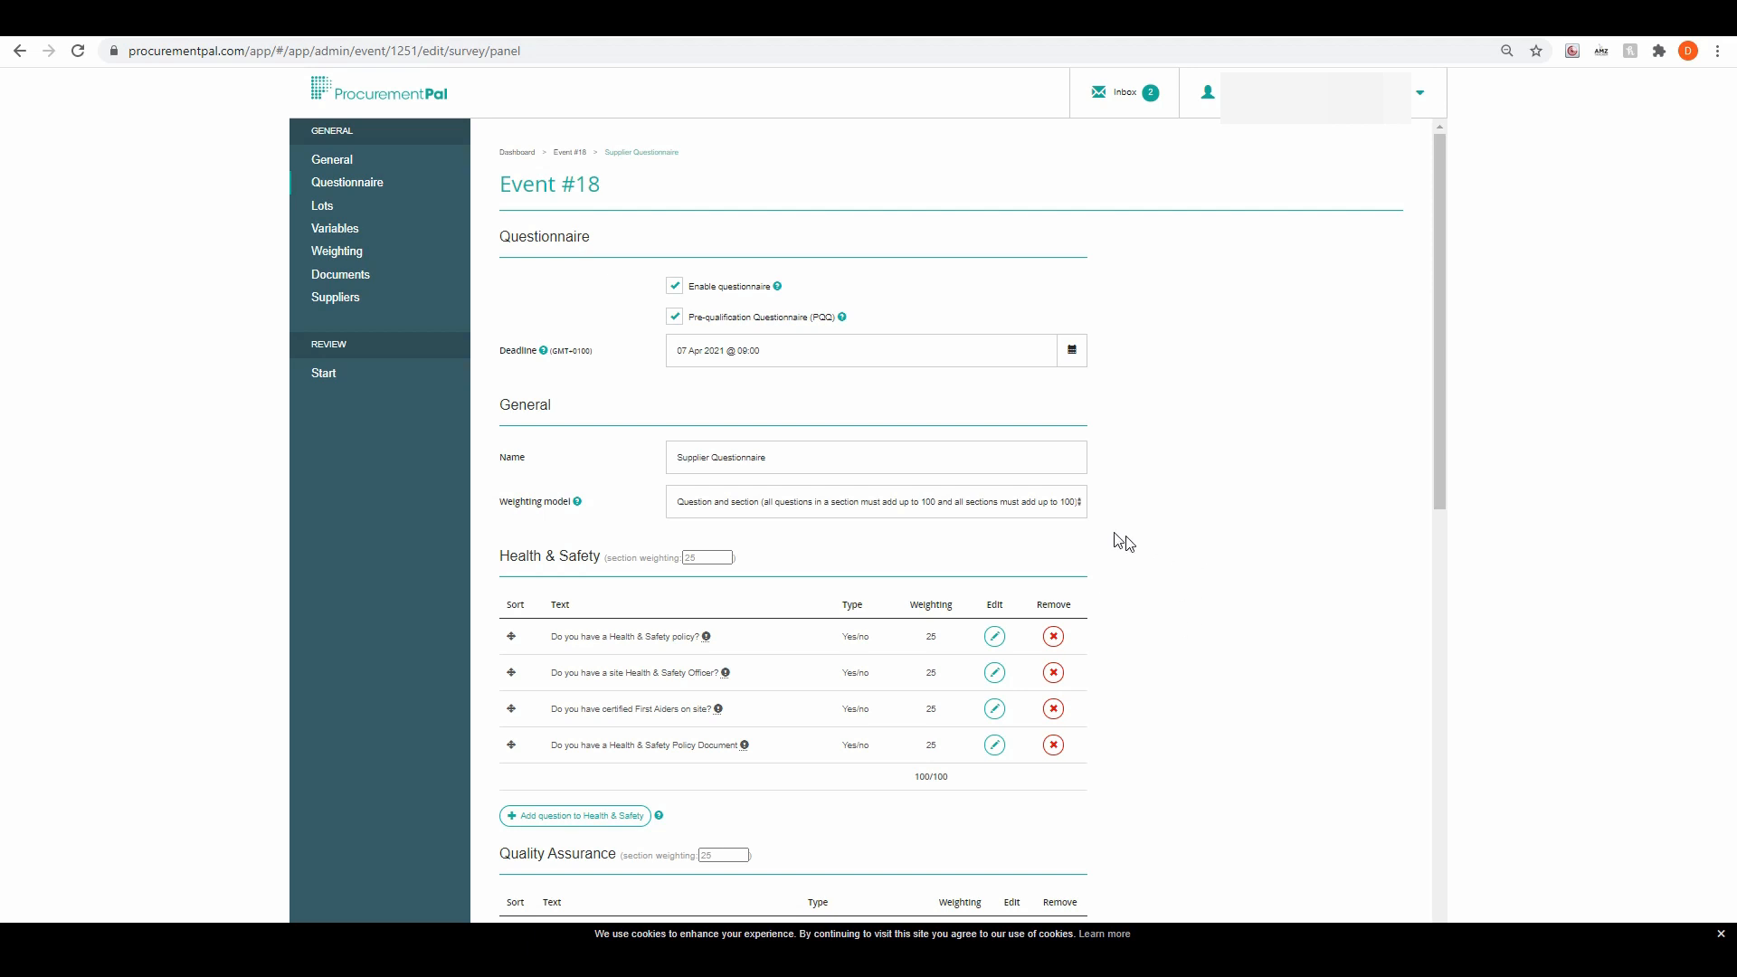
# - Review the event questionnaire's sections and question weightings, and save the questionnaire
pyautogui.scroll(-3, 1151, 568)
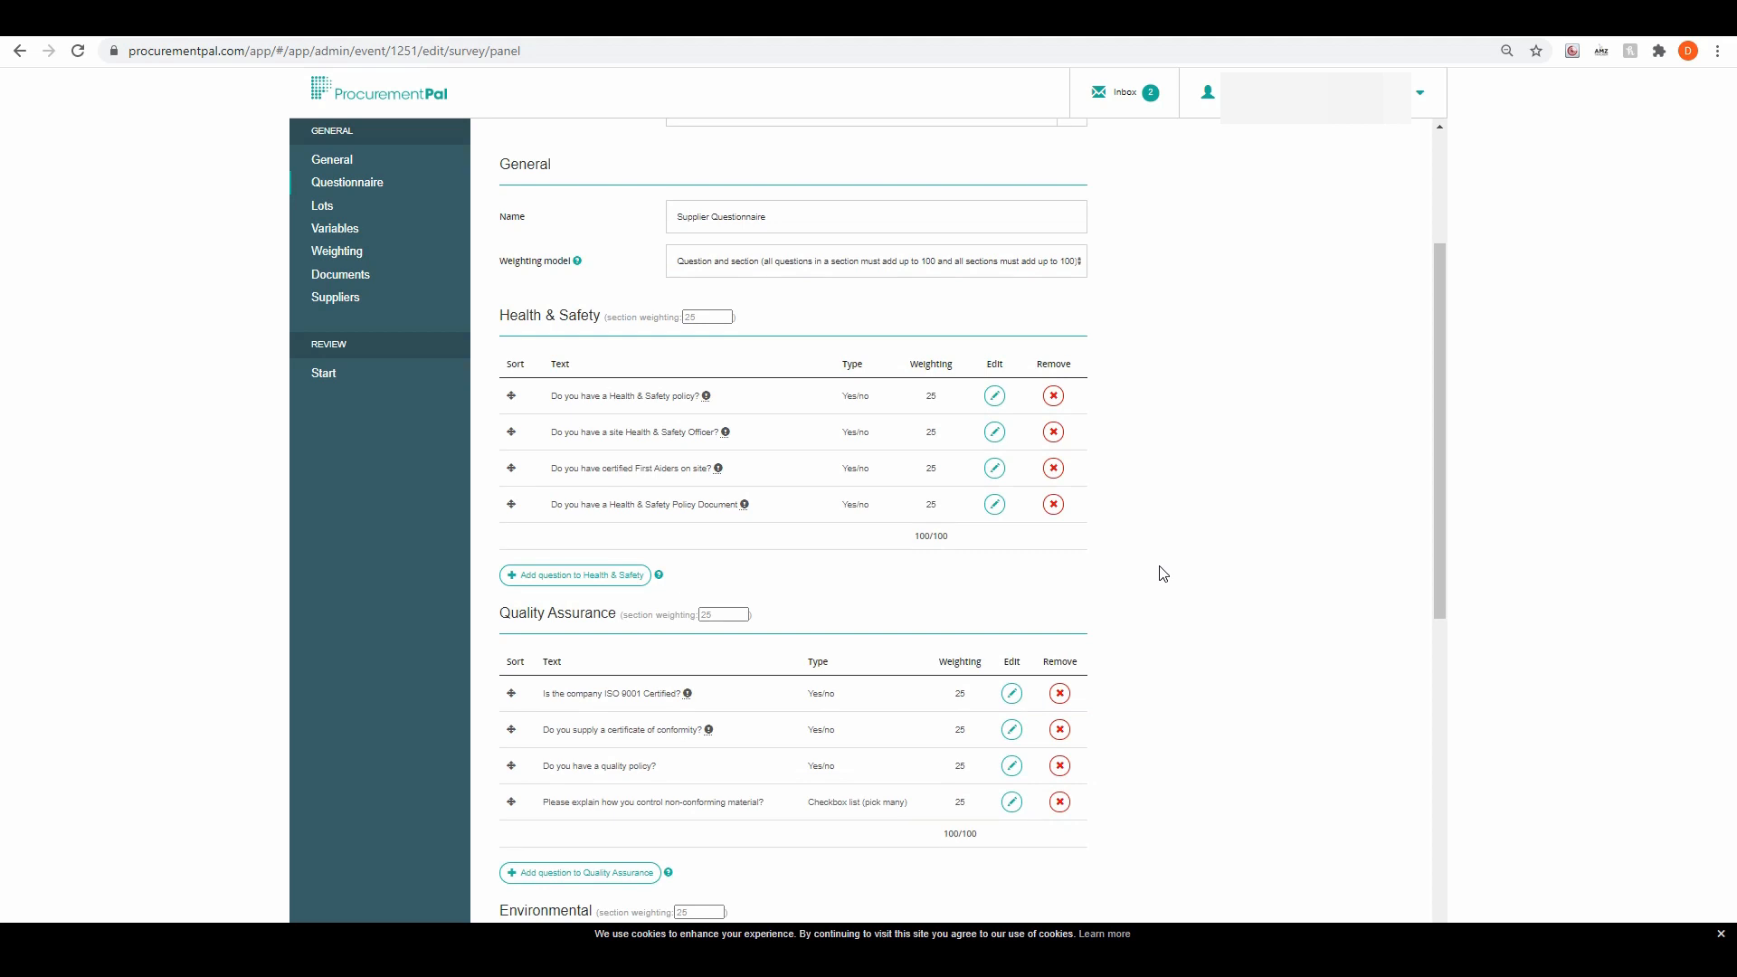
pyautogui.scroll(-4, 1162, 575)
pyautogui.scroll(-4, 1171, 616)
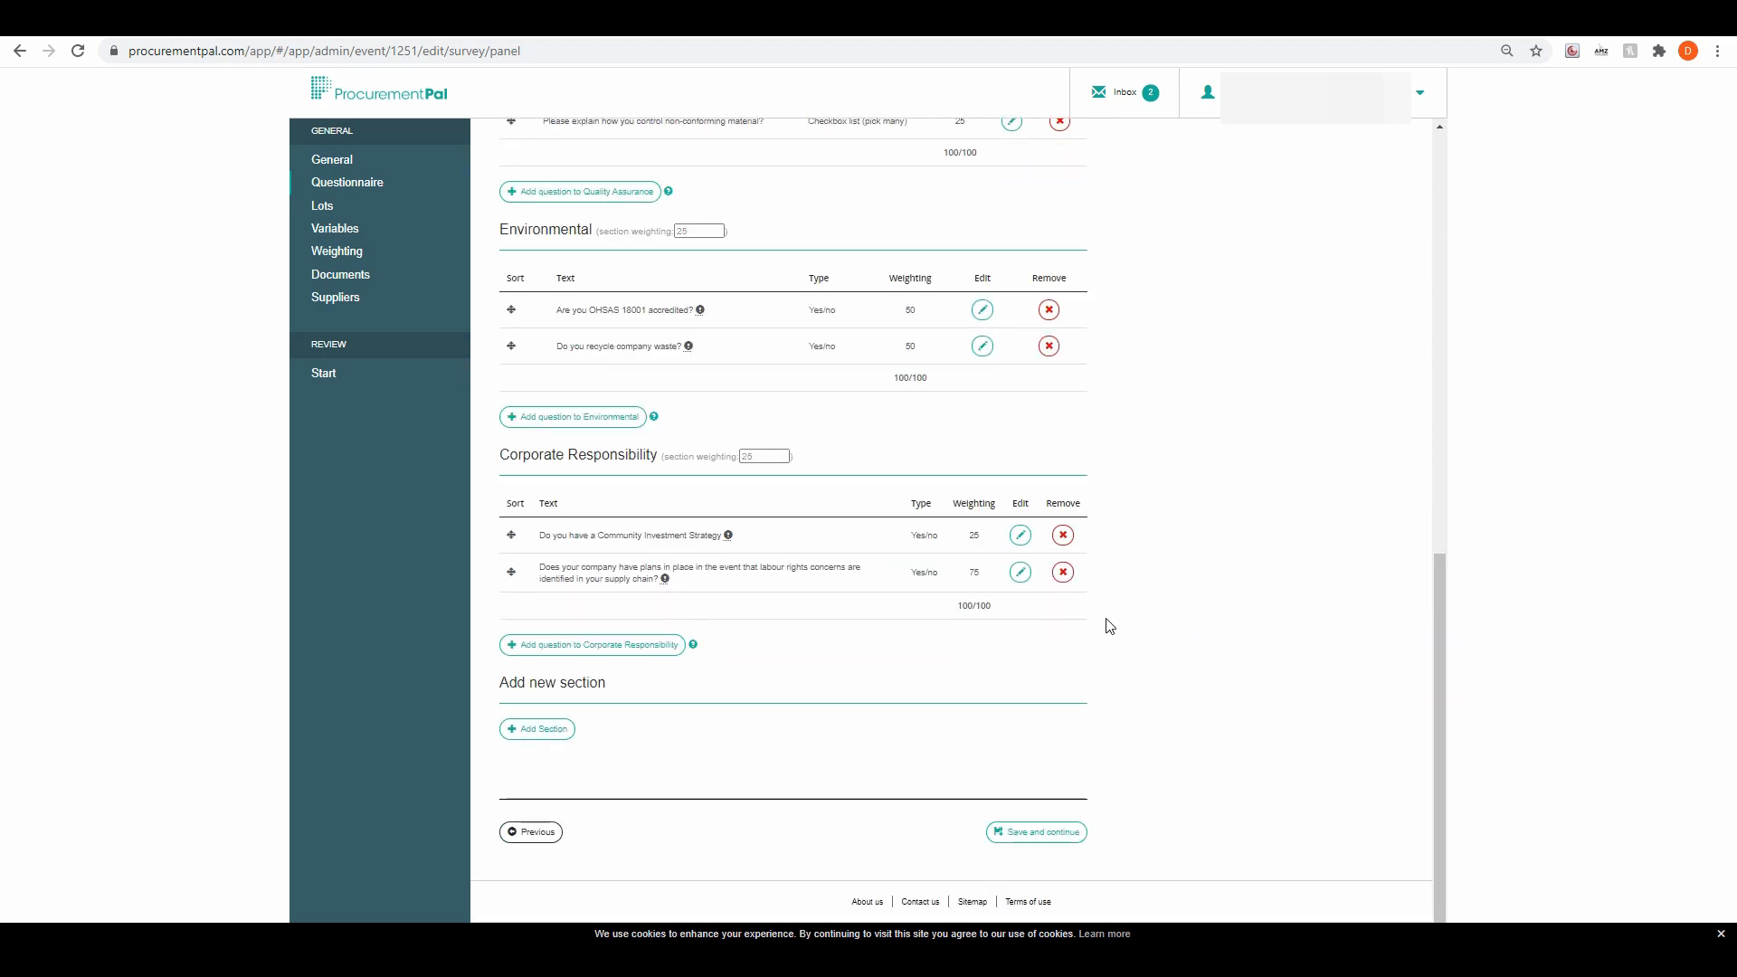
pyautogui.scroll(8, 1112, 509)
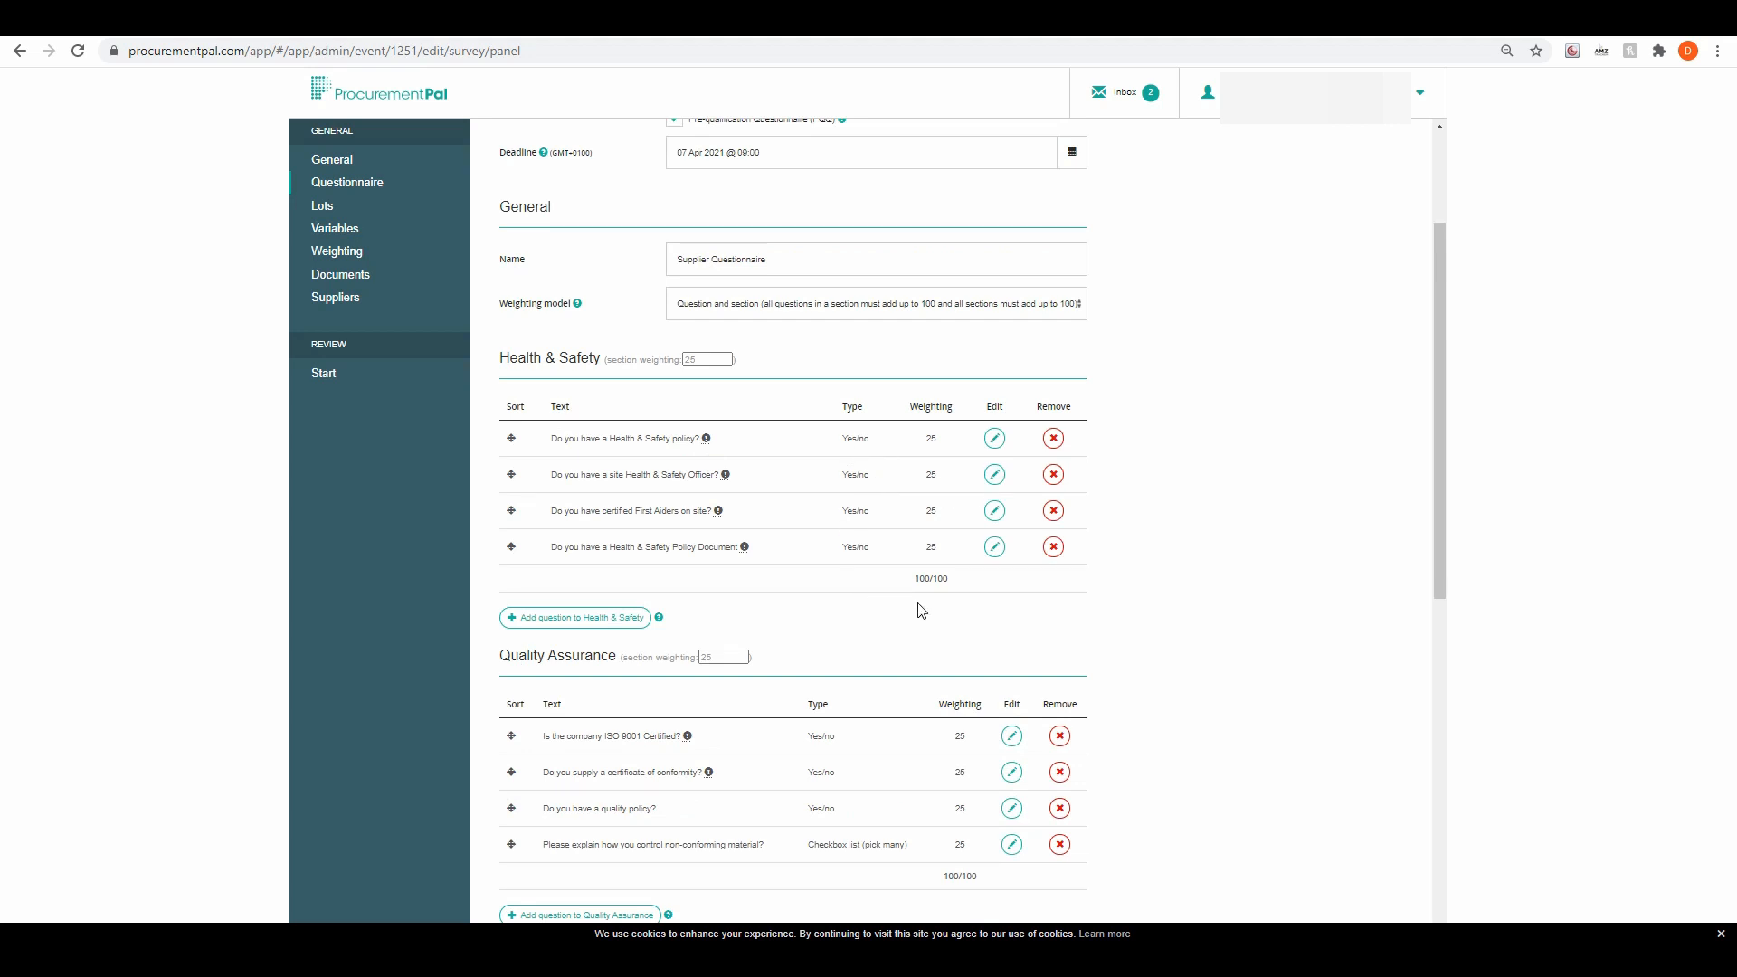
pyautogui.scroll(-3, 976, 545)
pyautogui.scroll(-3, 1230, 624)
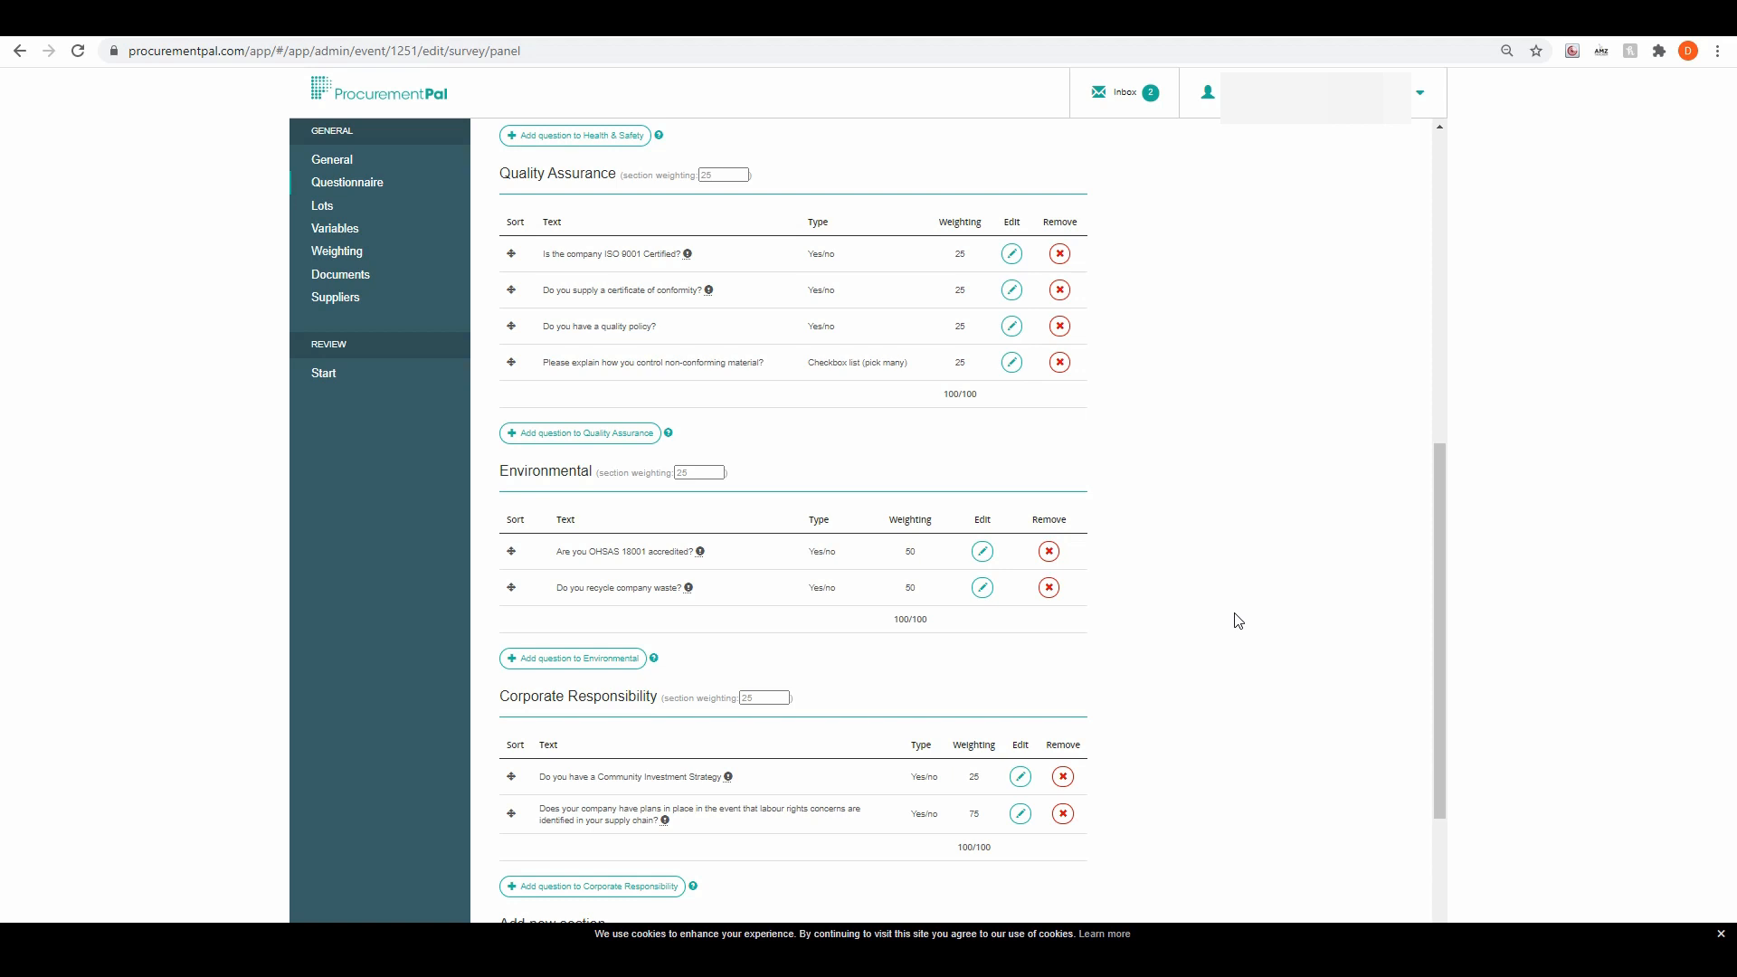
pyautogui.scroll(-3, 1153, 760)
pyautogui.click(1065, 833)
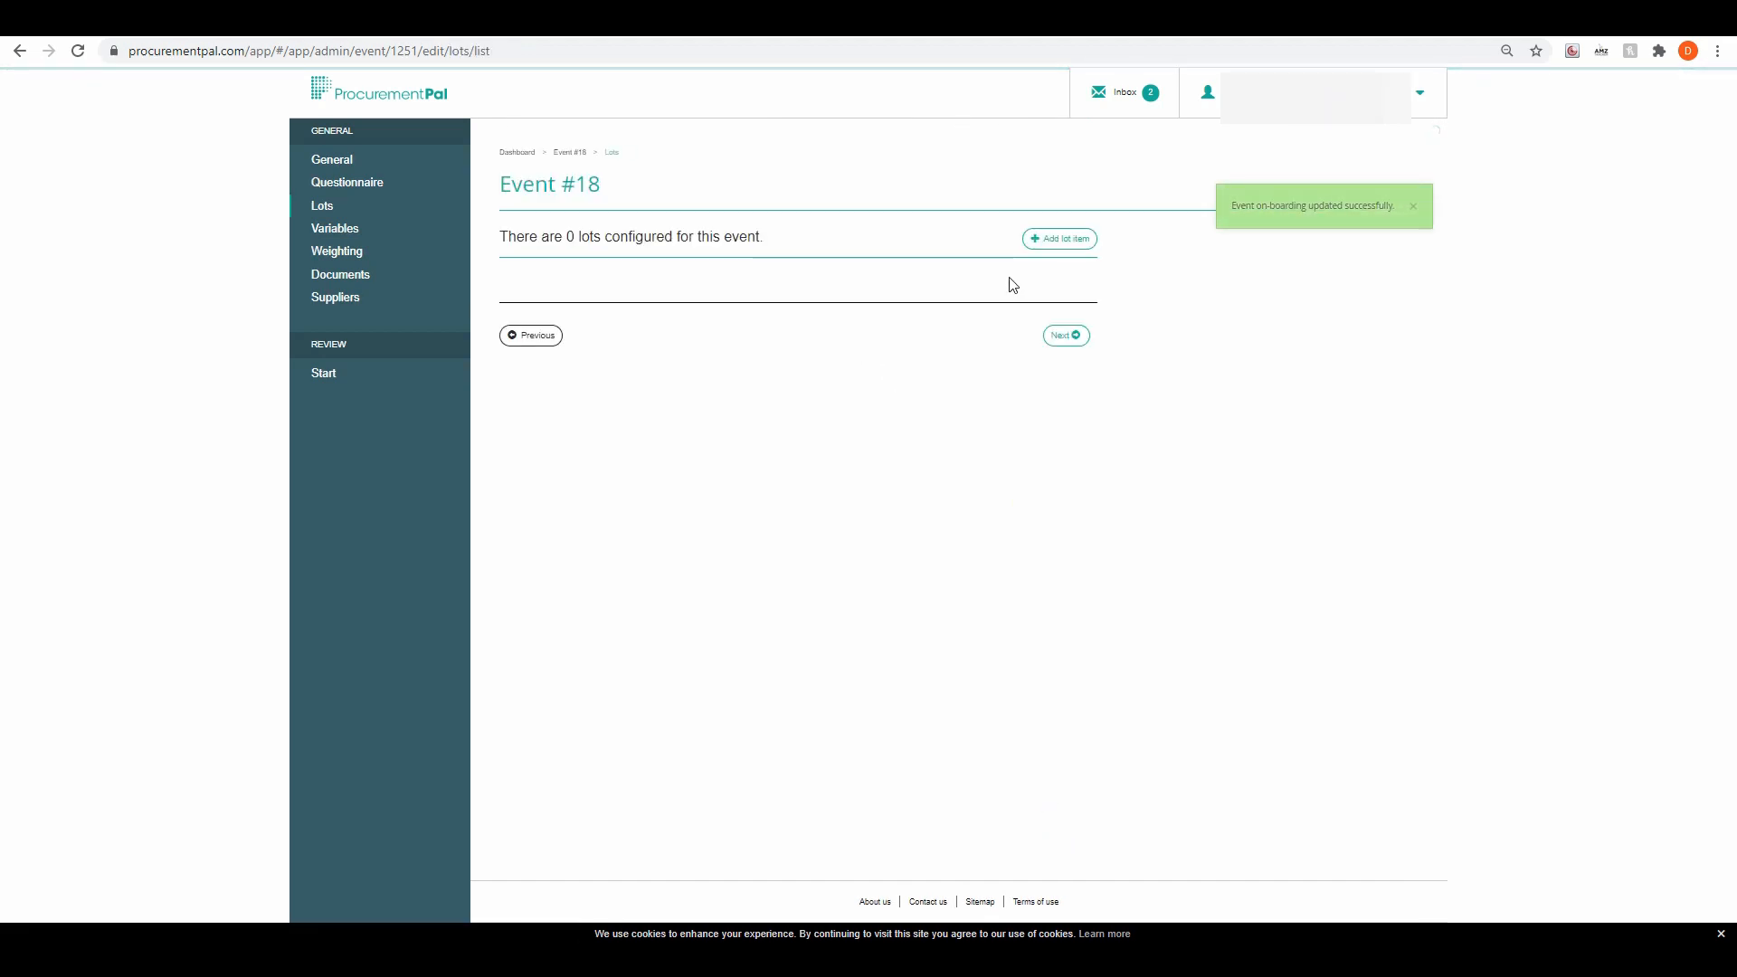
# - Add a lot named Lot 1 with a quantity of 500 and the unit of measure per square metre
pyautogui.click(1059, 238)
pyautogui.click(795, 250)
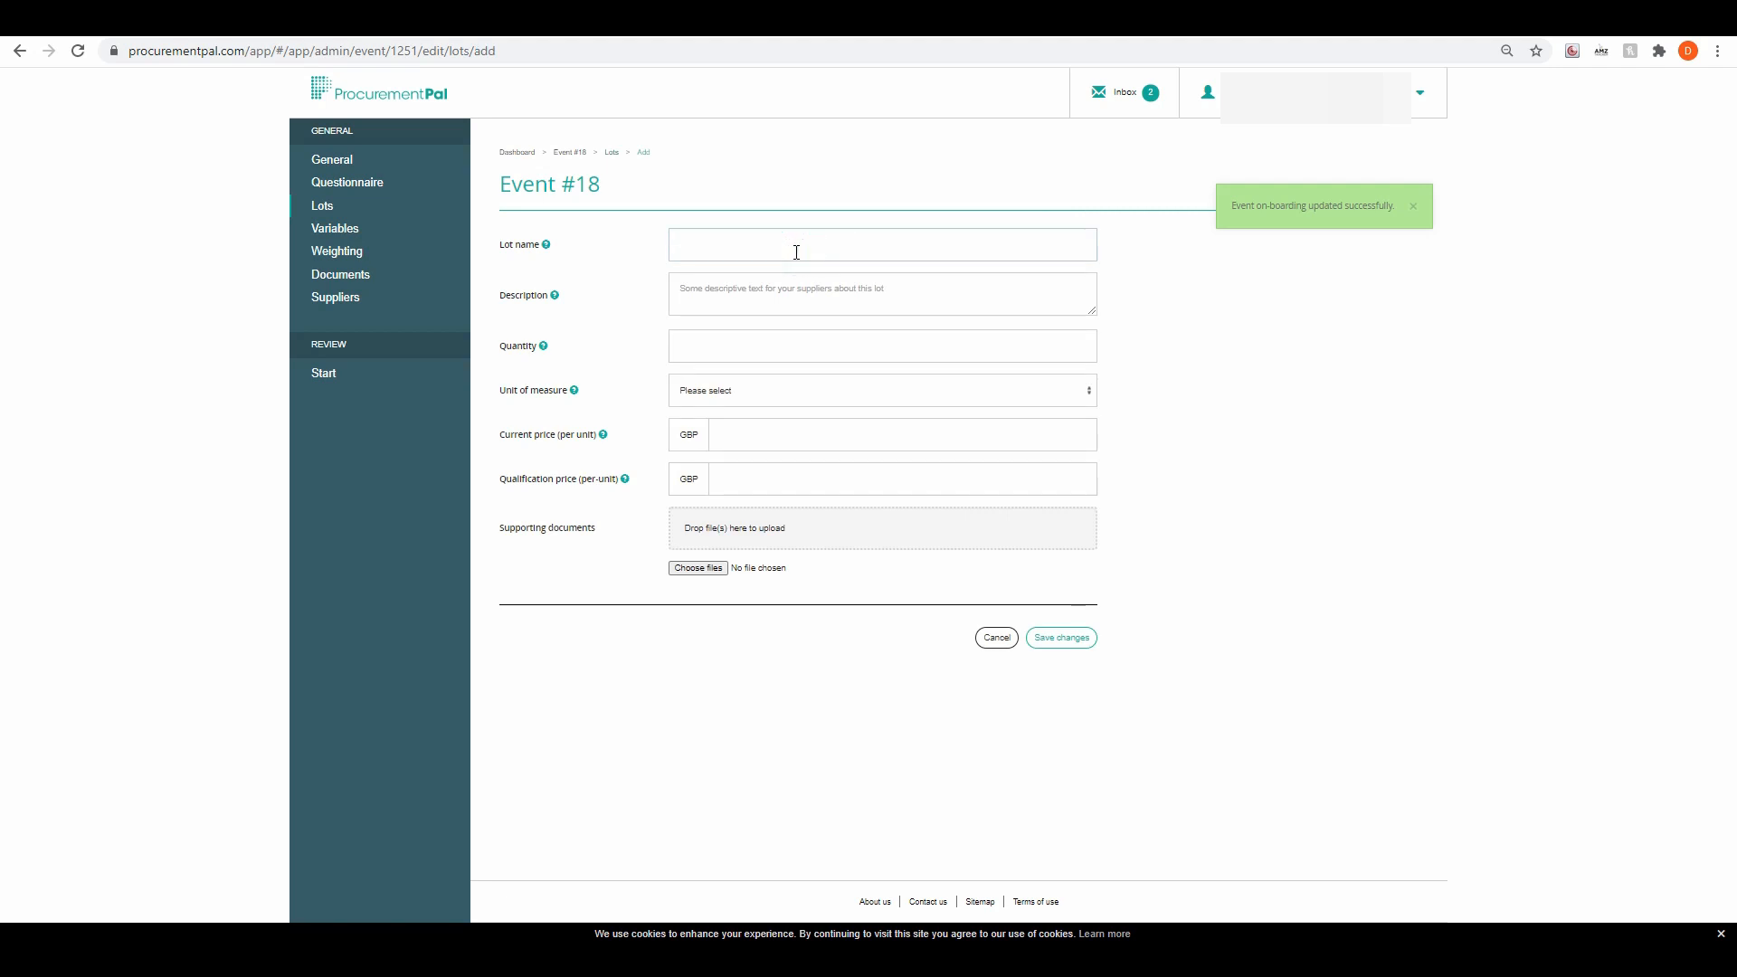
pyautogui.click(856, 342)
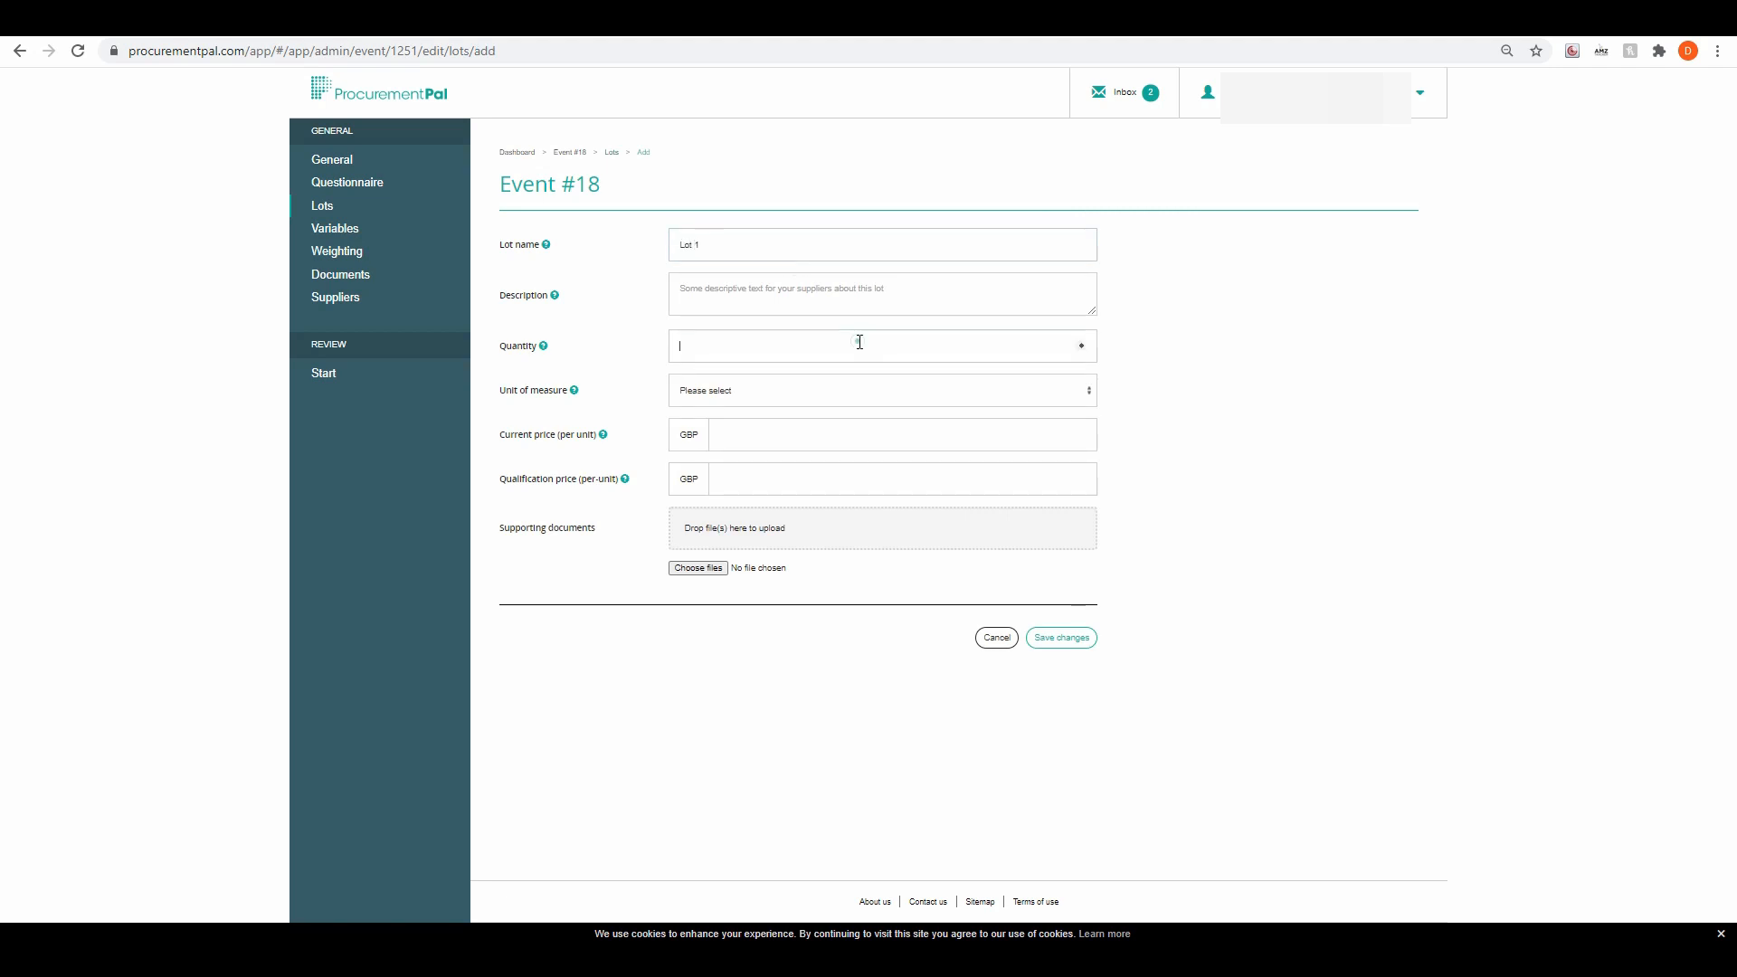
pyautogui.write('500')
pyautogui.click(828, 391)
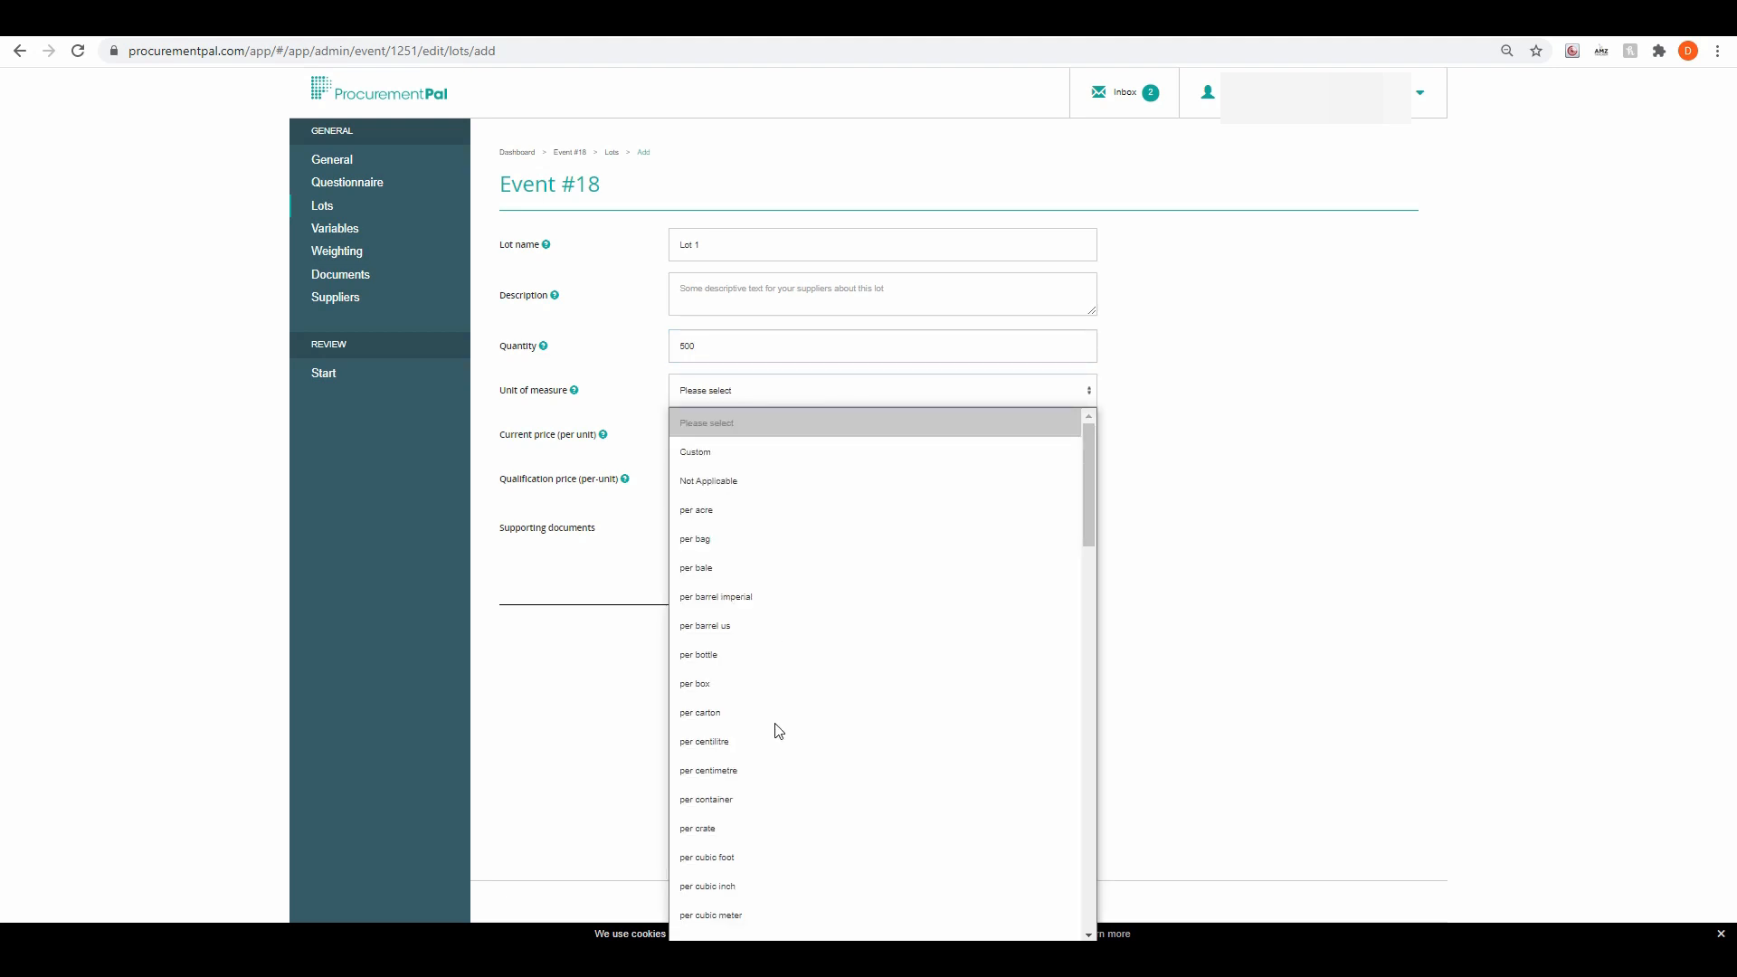
pyautogui.scroll(-15, 823, 751)
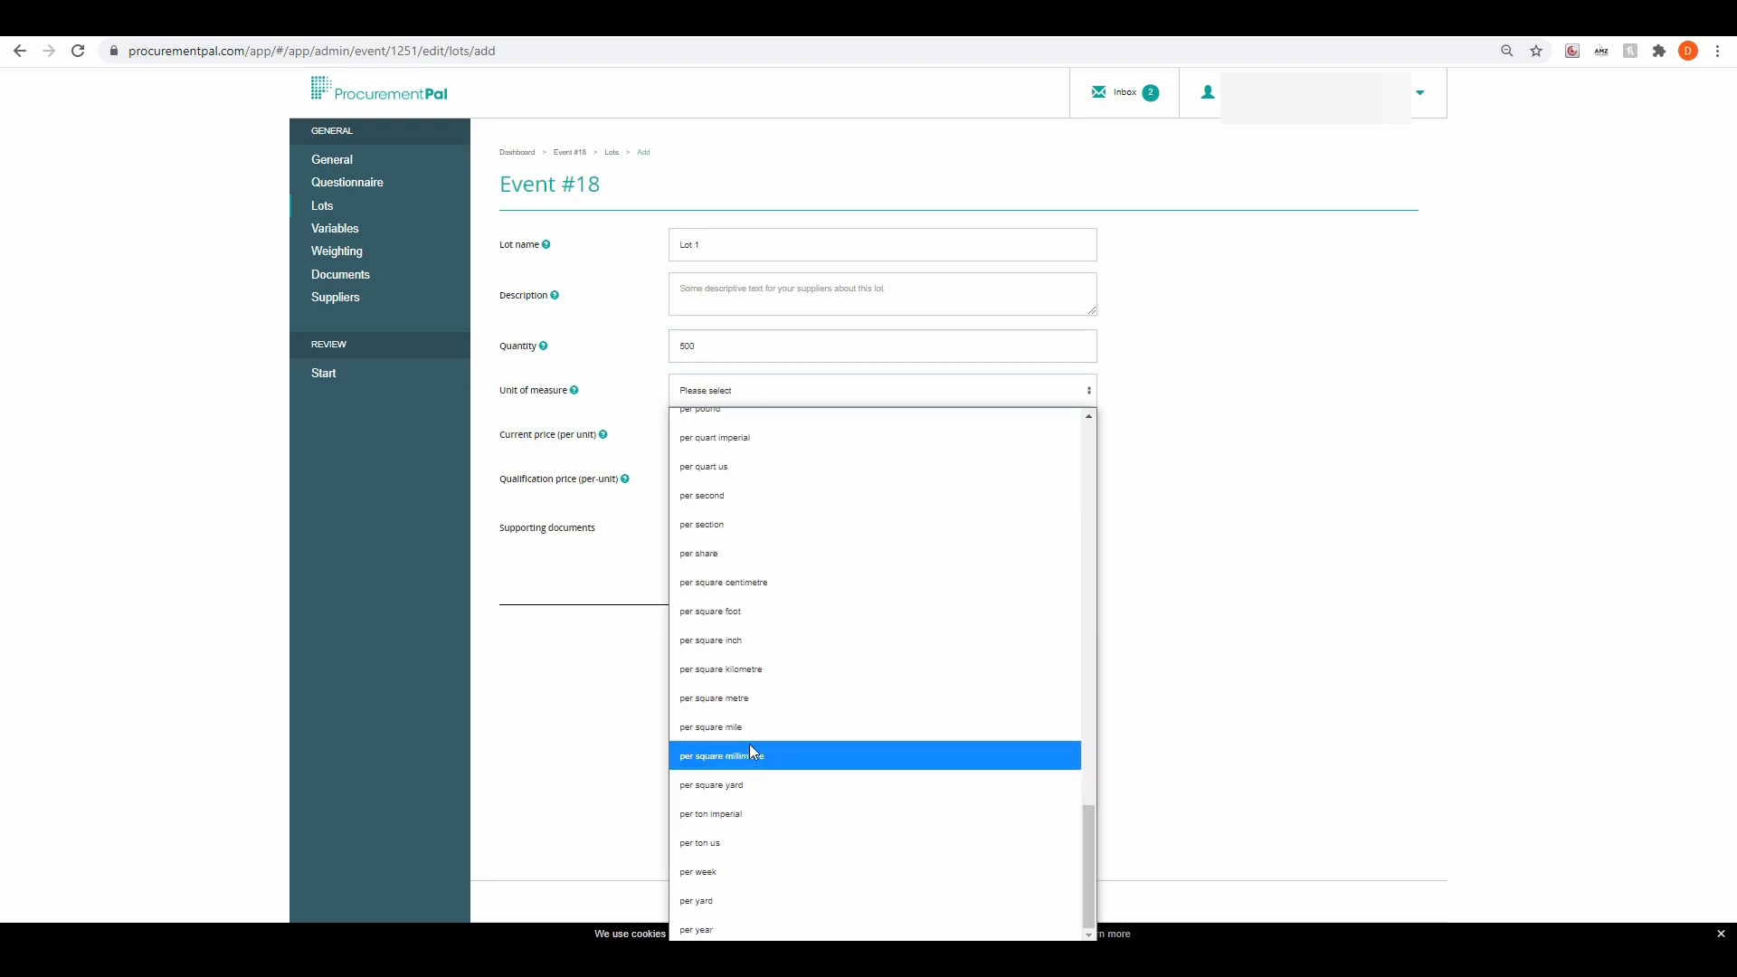
pyautogui.click(742, 701)
# - Set both the current and qualification prices per unit to 20 GBP and save the lot
pyautogui.click(737, 446)
pyautogui.write('20')
pyautogui.press('Tab')
pyautogui.write('20')
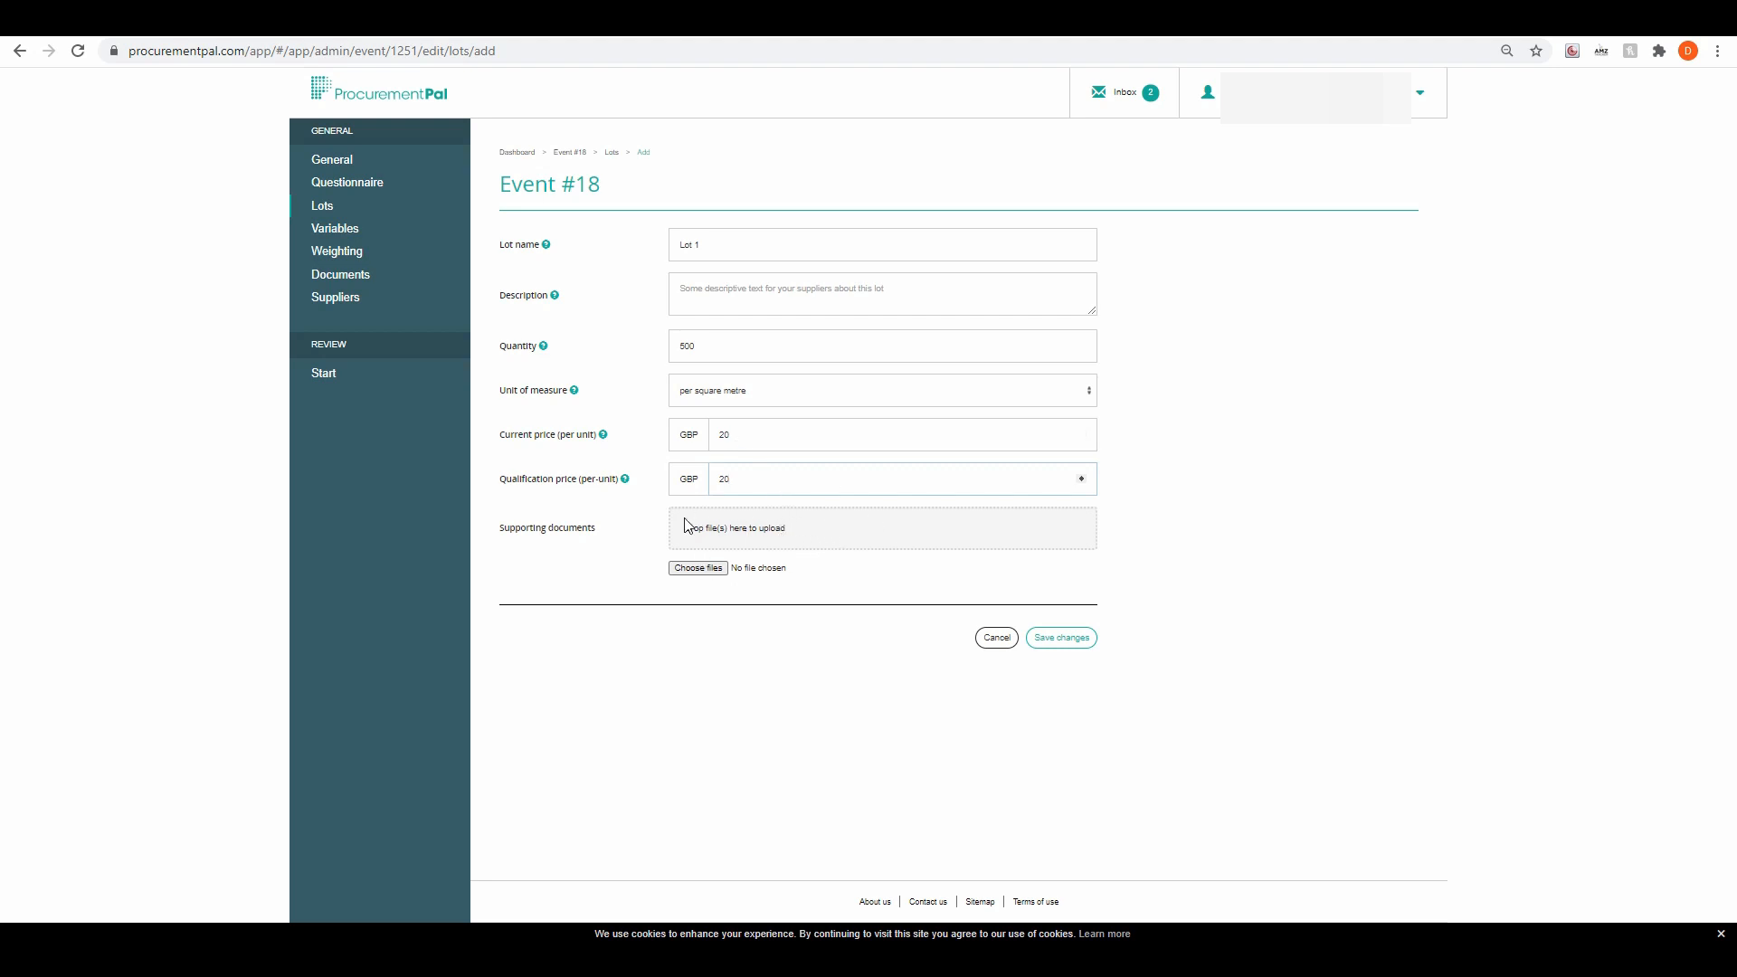
pyautogui.click(1065, 640)
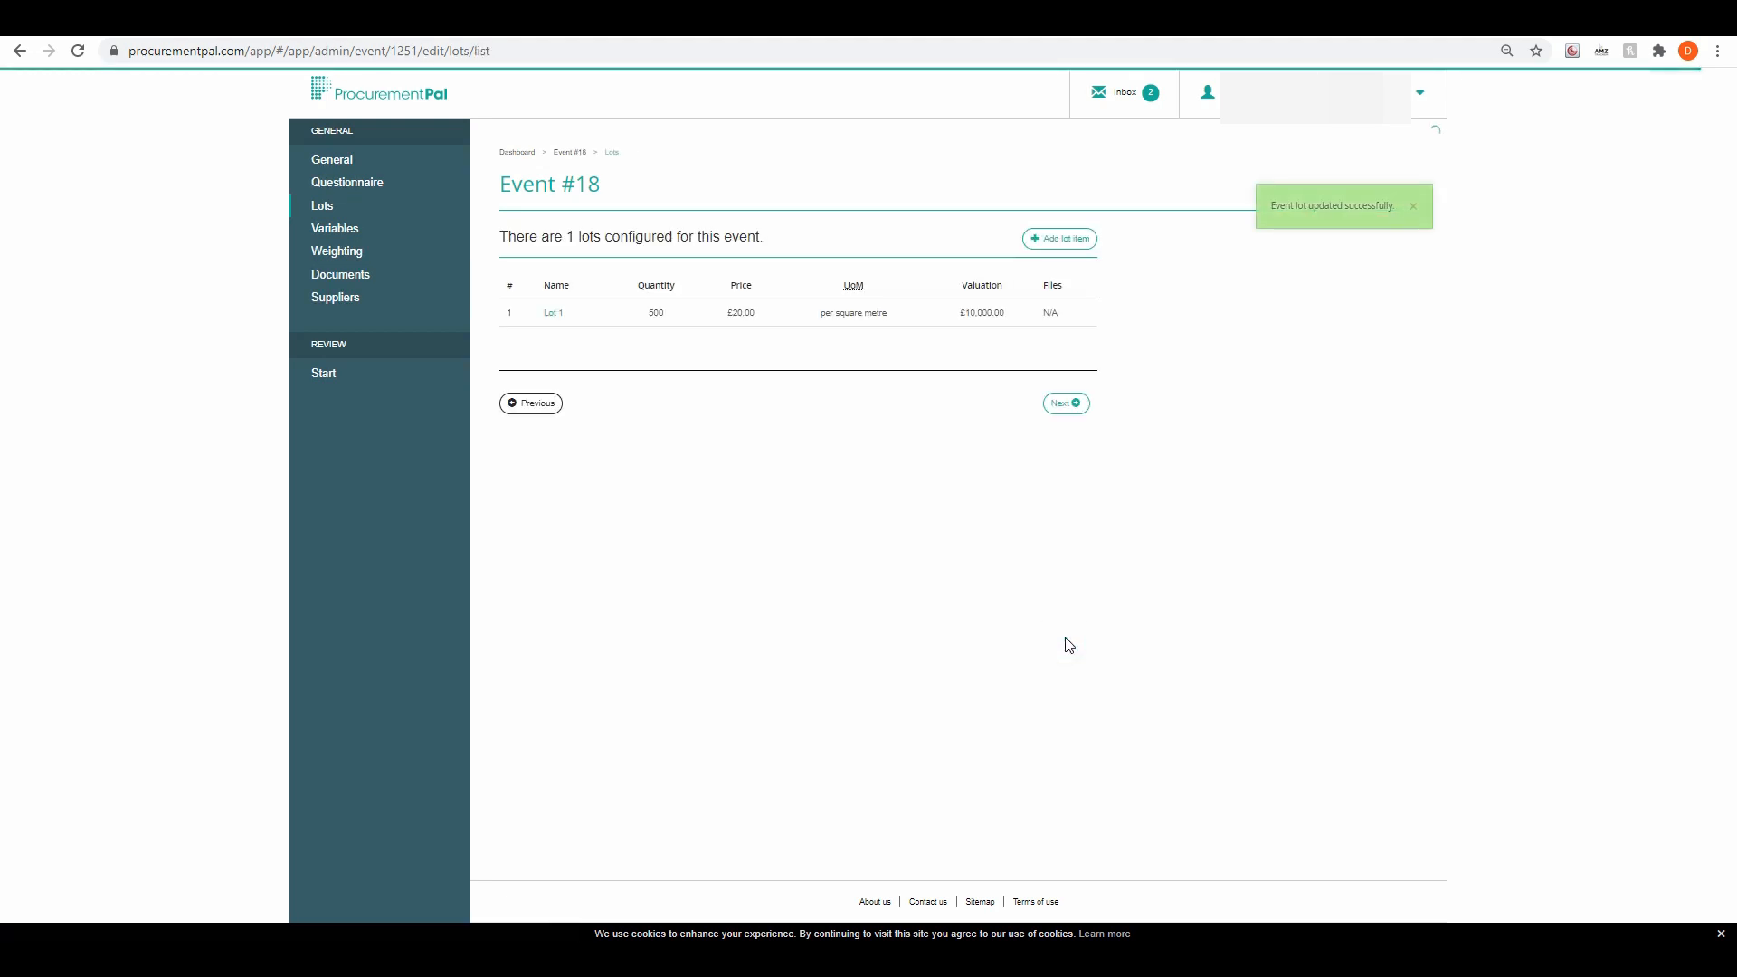
# - Skip adding variables and save the event weighting with Questionnaire at 20 and Price at 80
pyautogui.click(1066, 407)
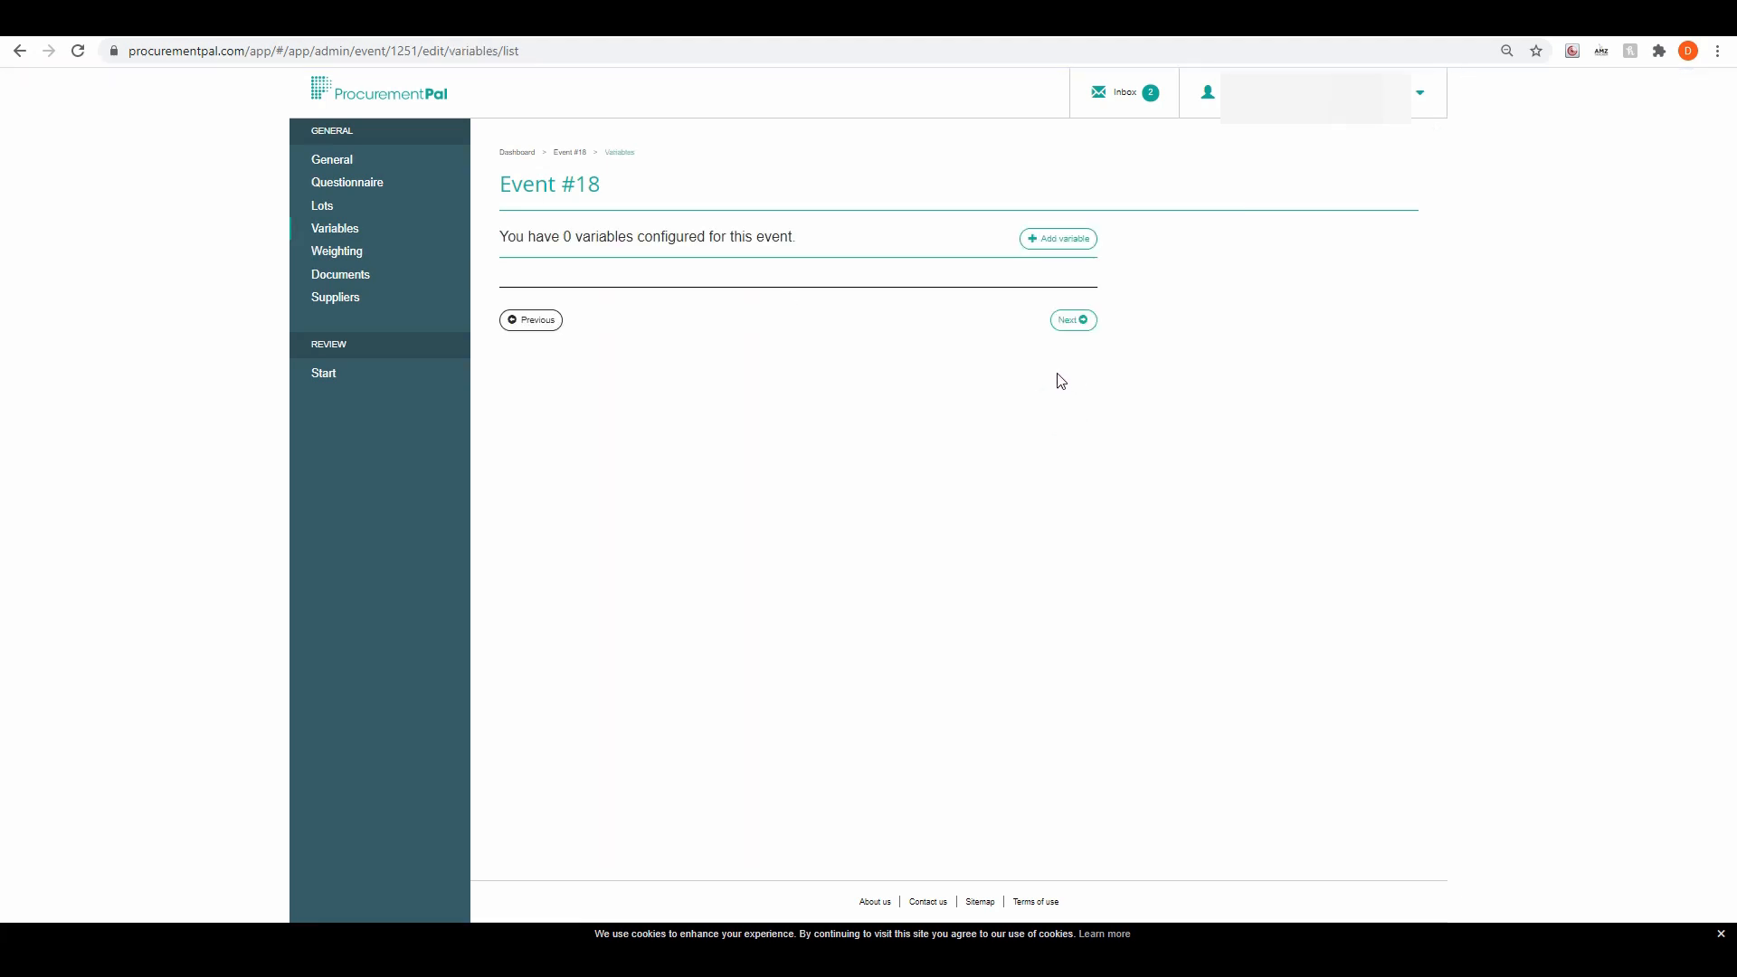
pyautogui.click(1067, 321)
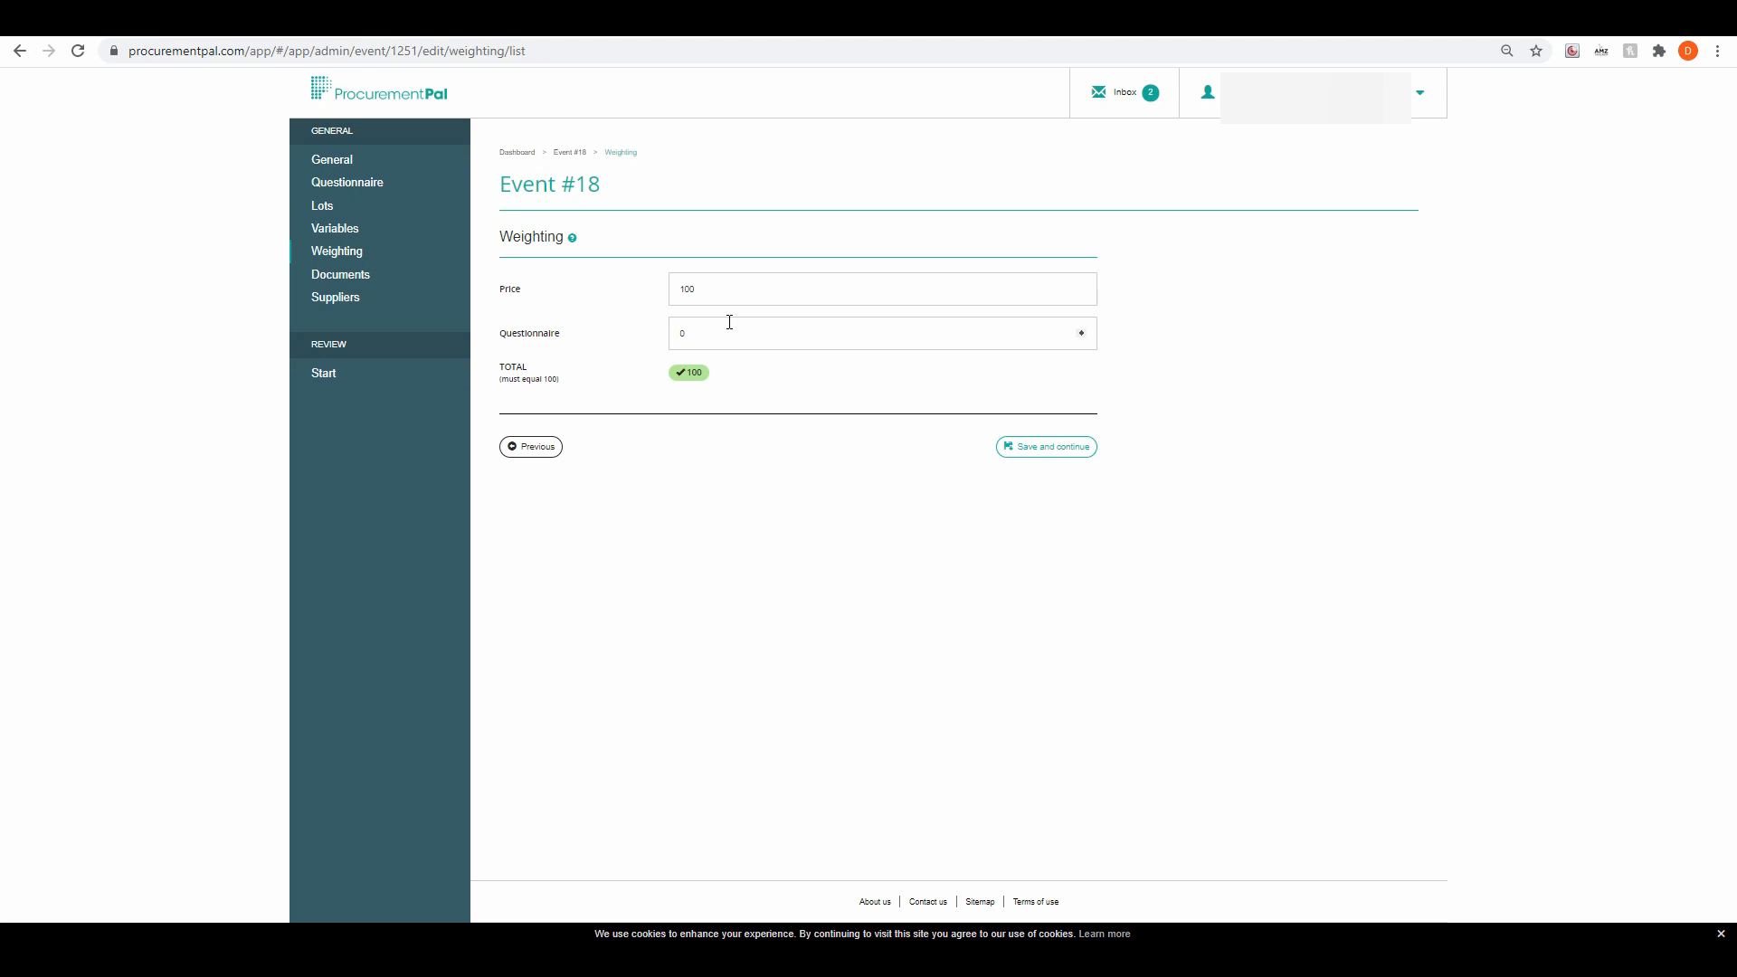
pyautogui.click(727, 327)
pyautogui.write('20')
pyautogui.doubleClick(711, 289)
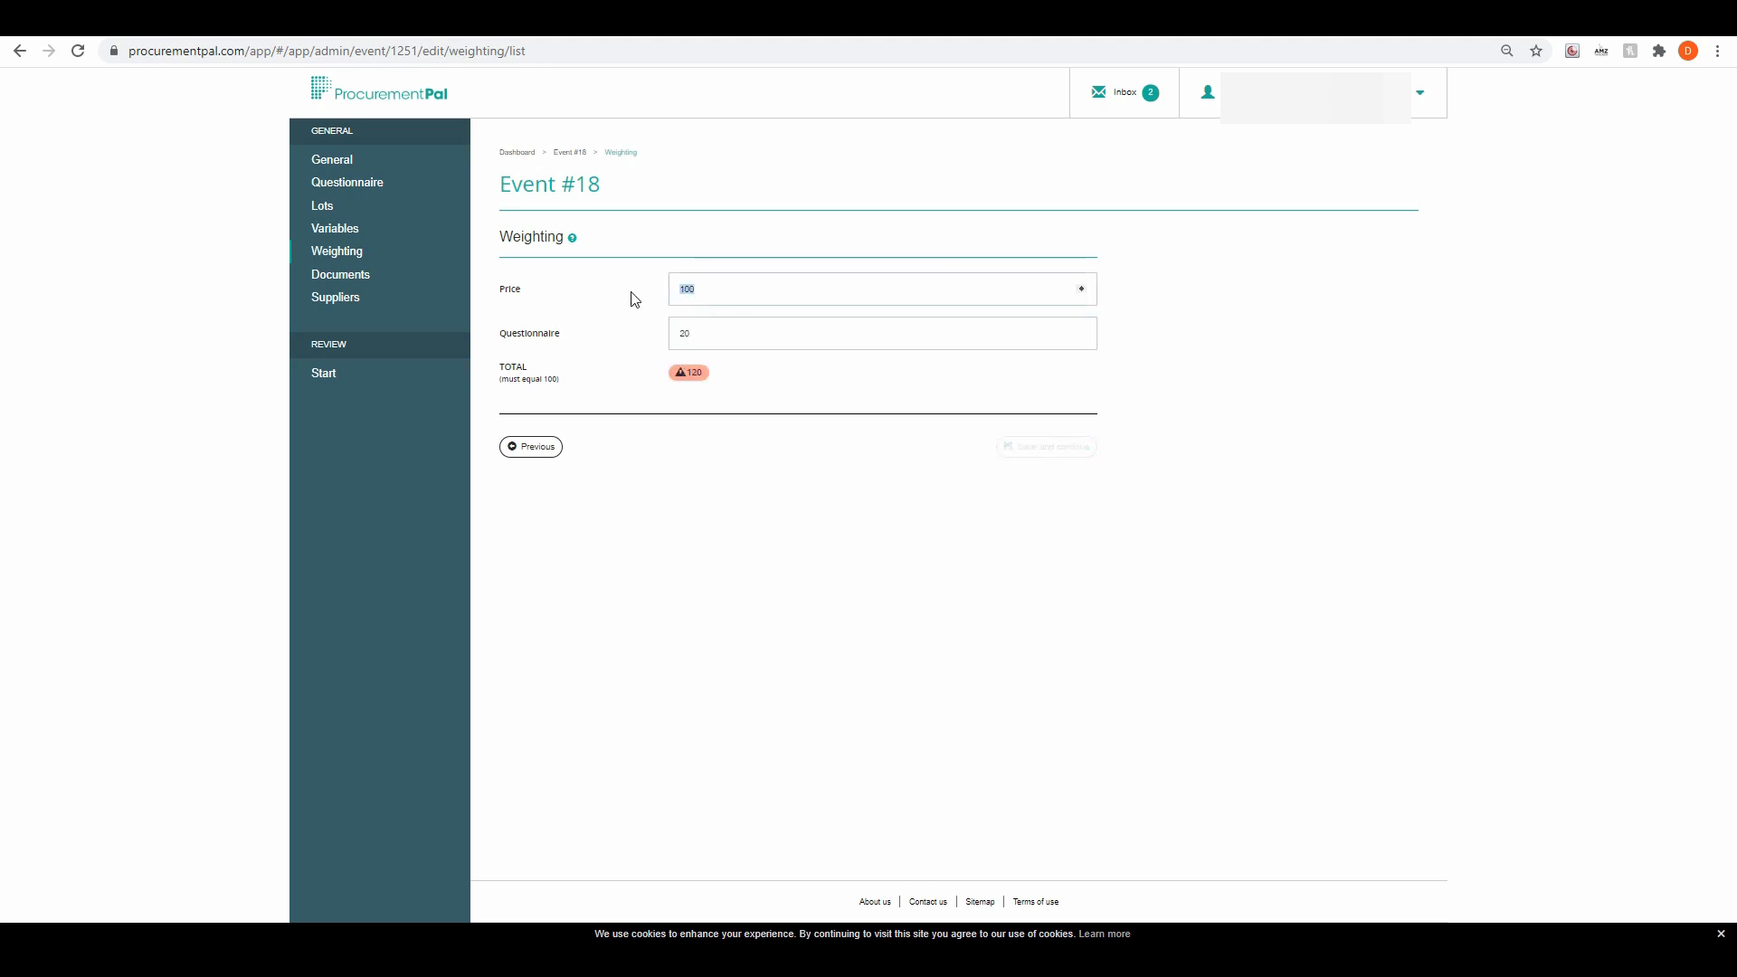
pyautogui.write('80')
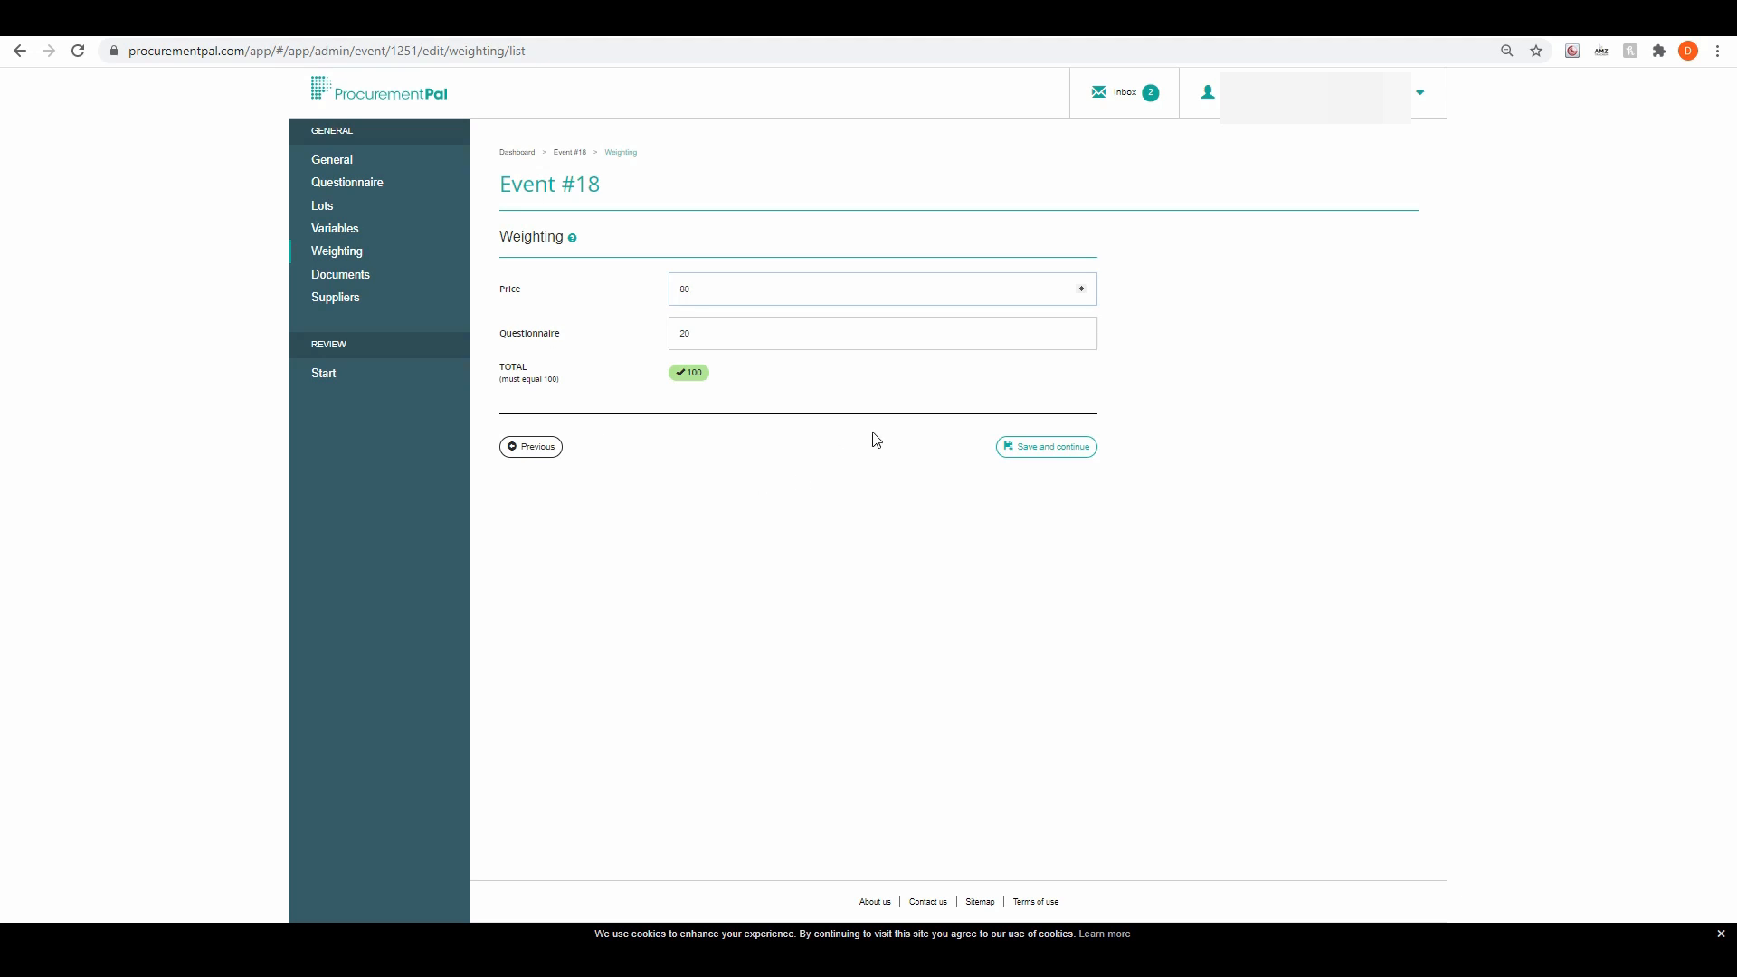
pyautogui.click(1019, 451)
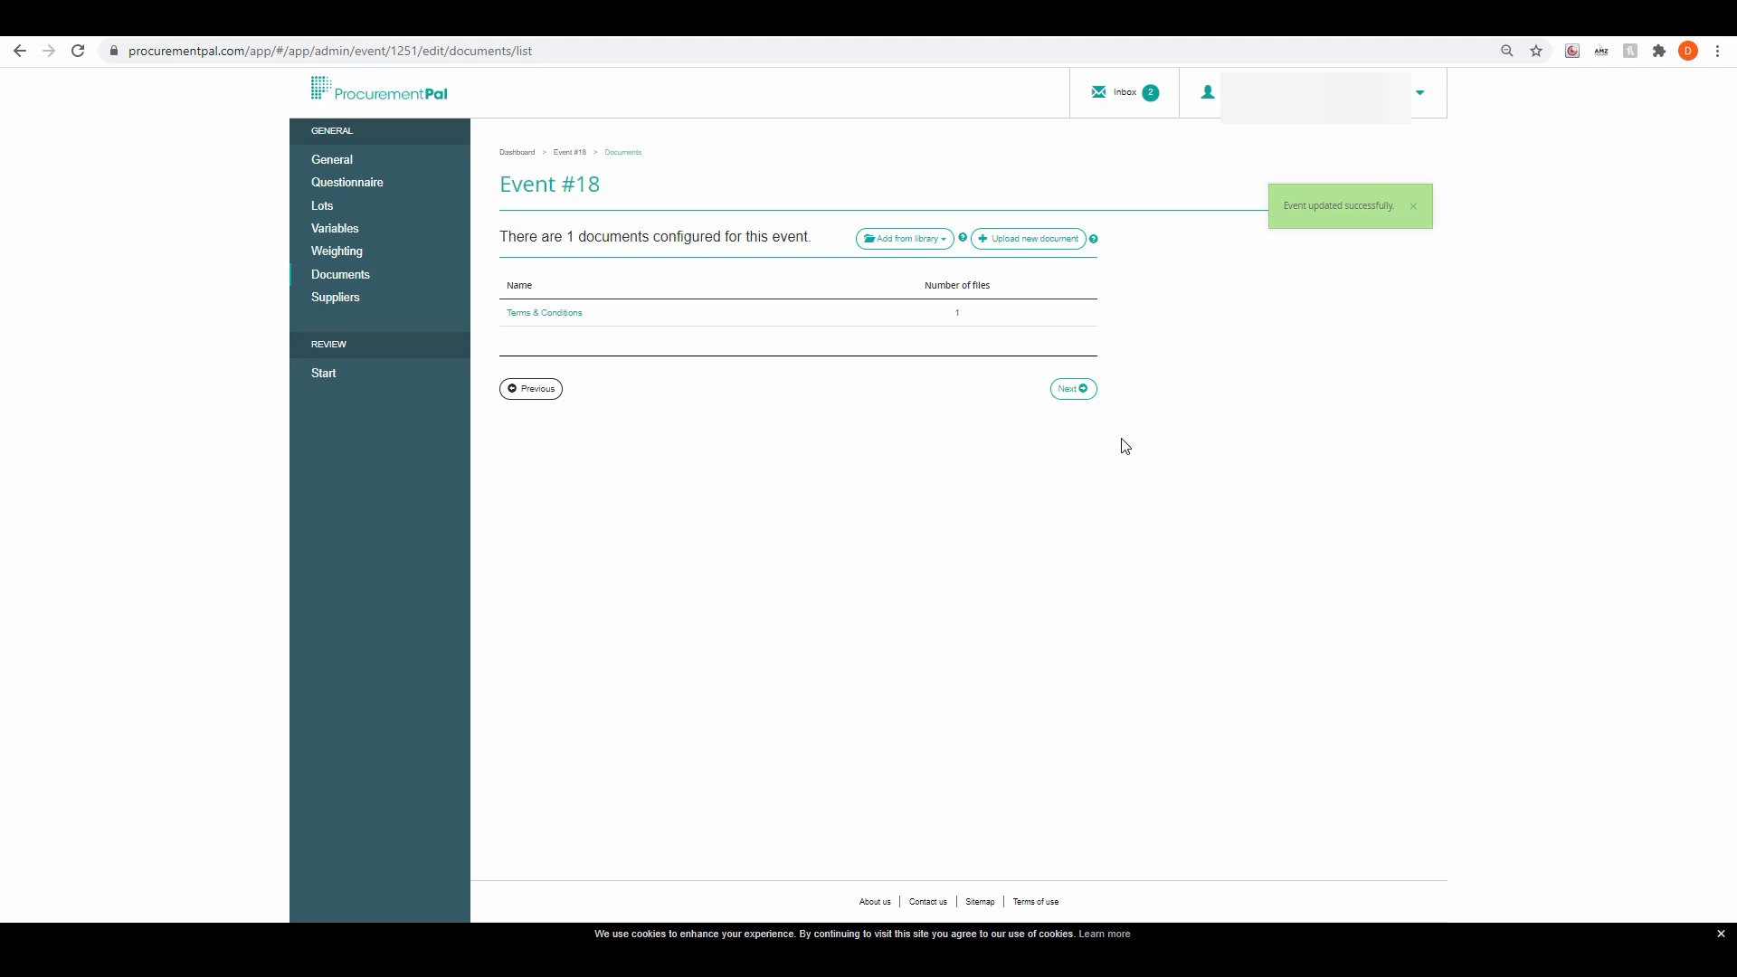
# - Keep the event documents as they are and add the Carpets supplier group to the event
pyautogui.click(1083, 391)
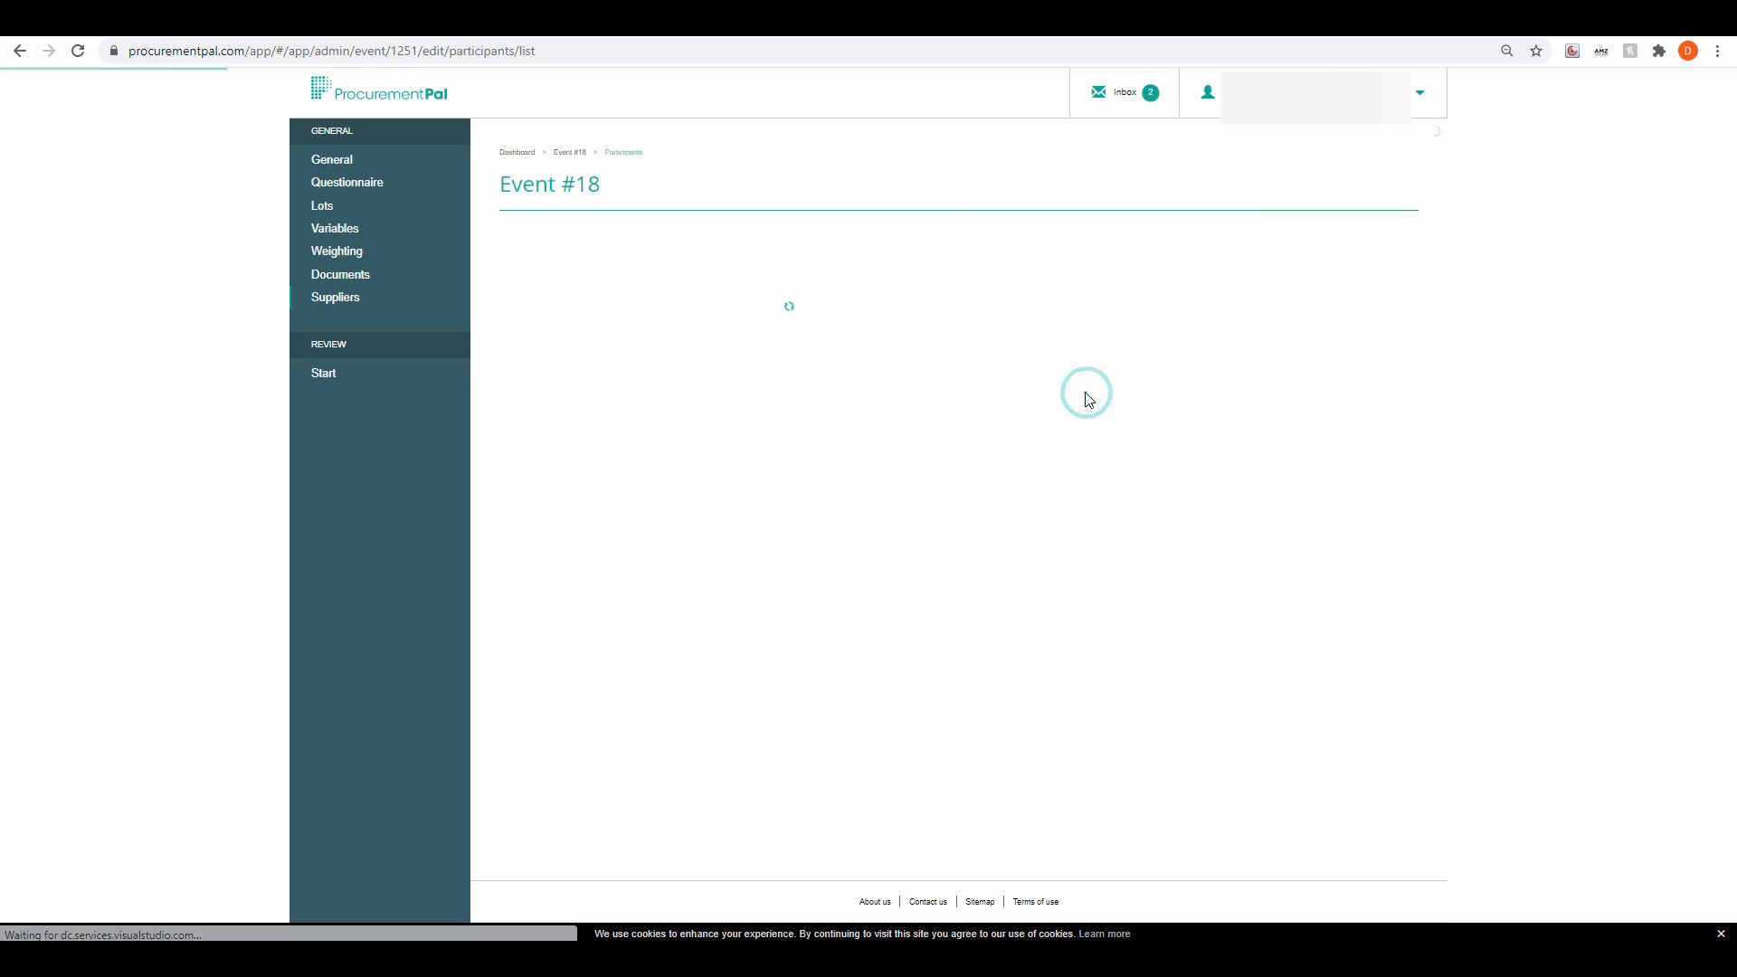
pyautogui.click(1040, 239)
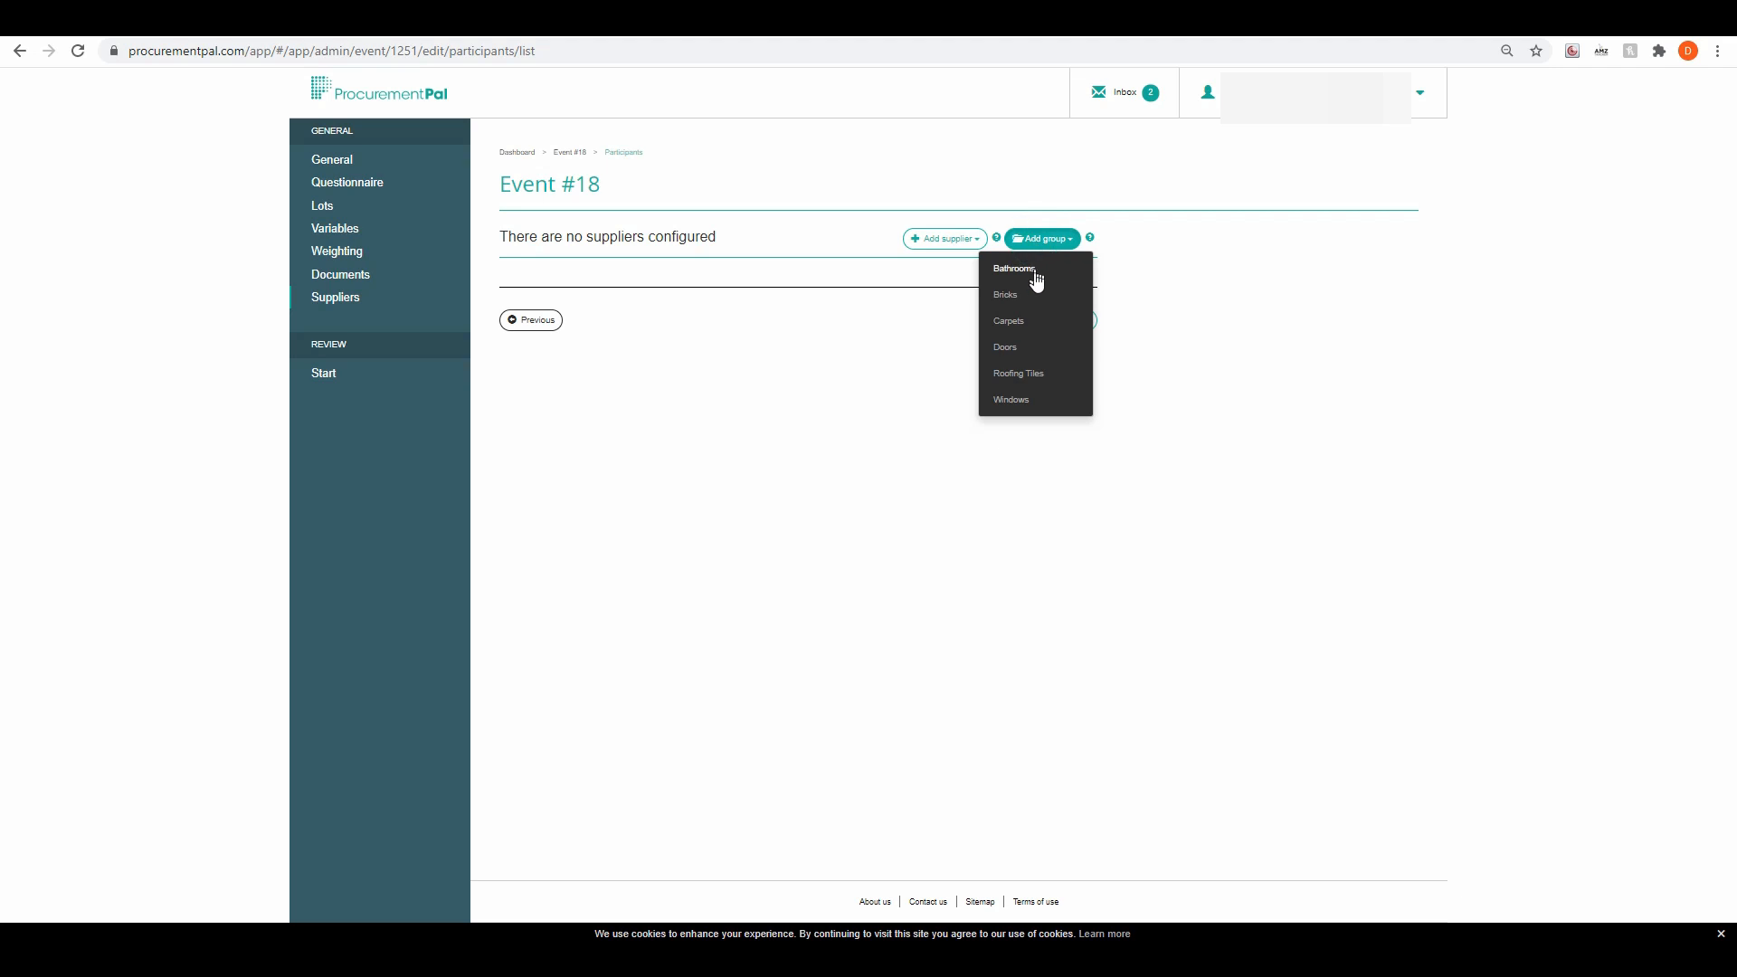
pyautogui.click(1012, 321)
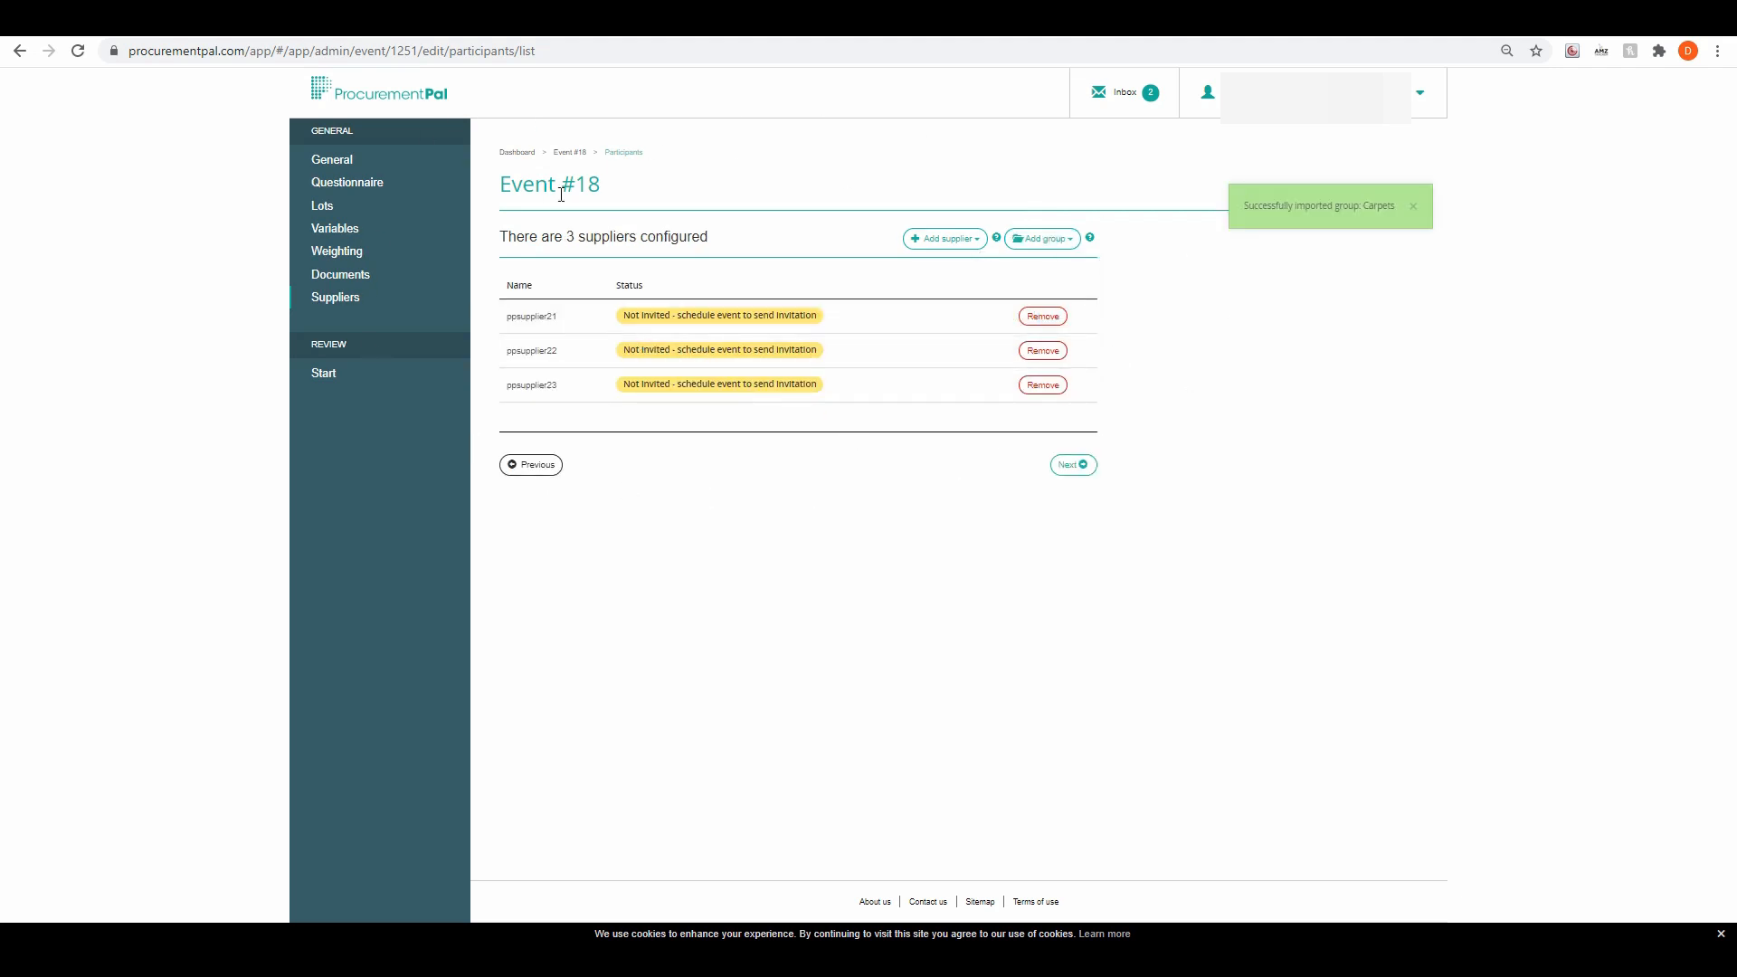
# - Exclude SP 22a from the ppsupplier21 invitations and schedule the event
pyautogui.click(1069, 465)
pyautogui.click(827, 330)
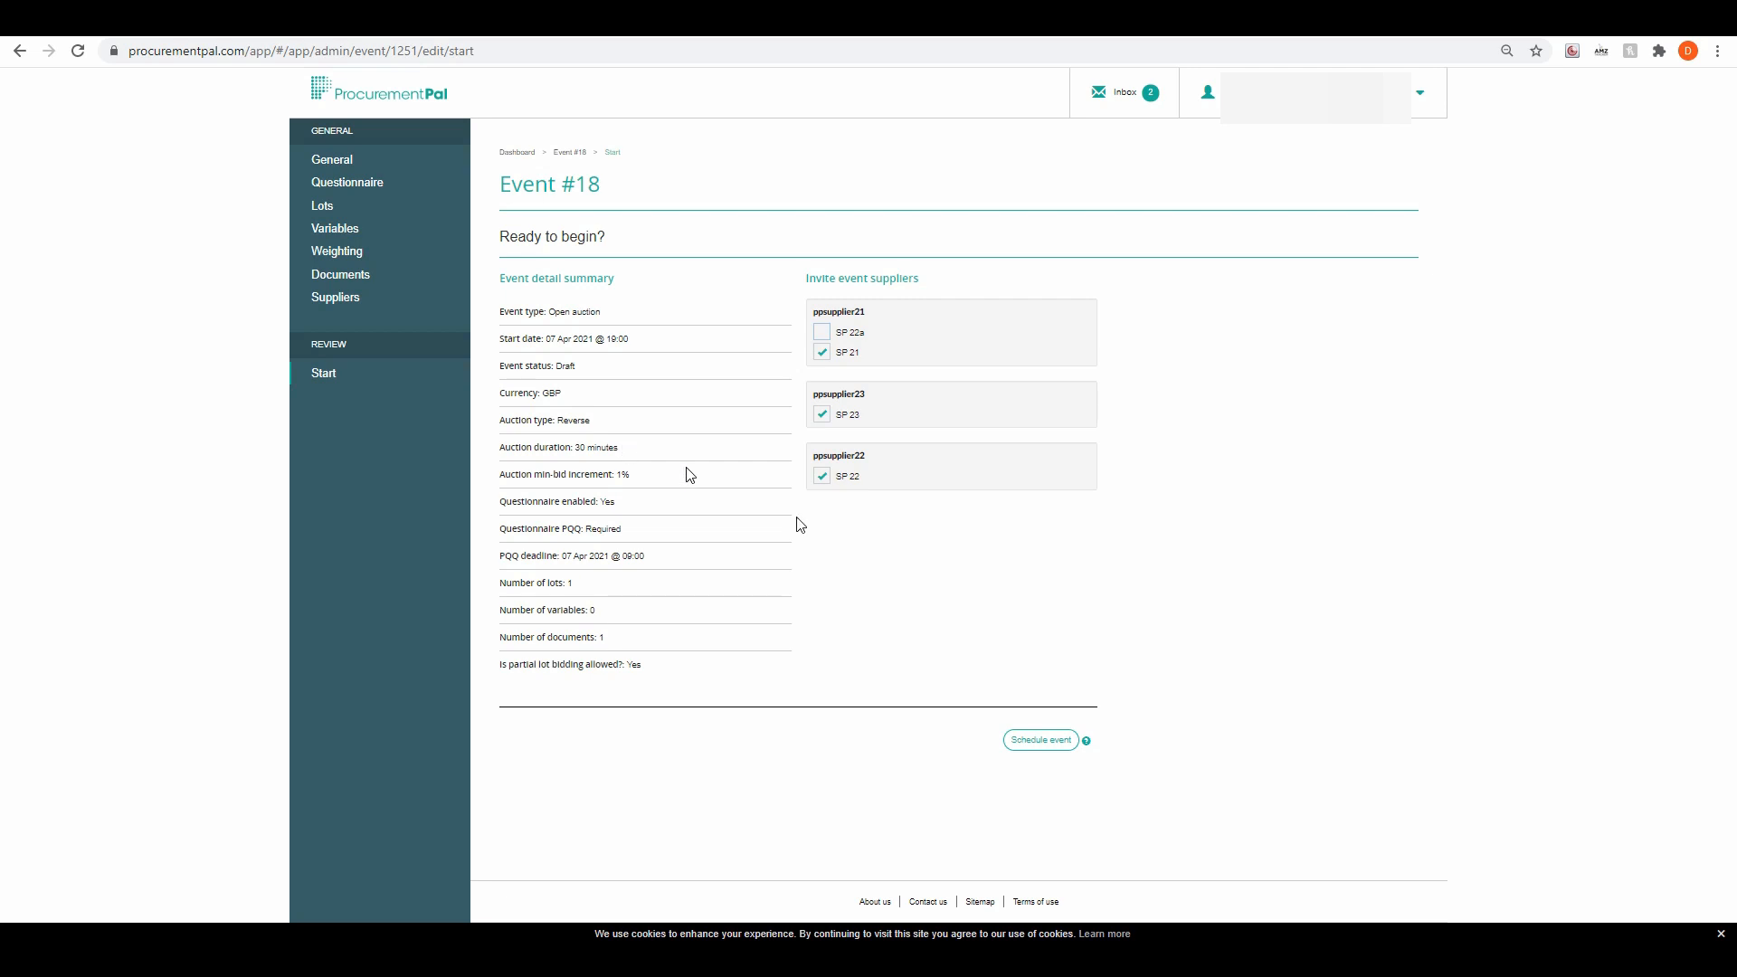
pyautogui.click(1050, 737)
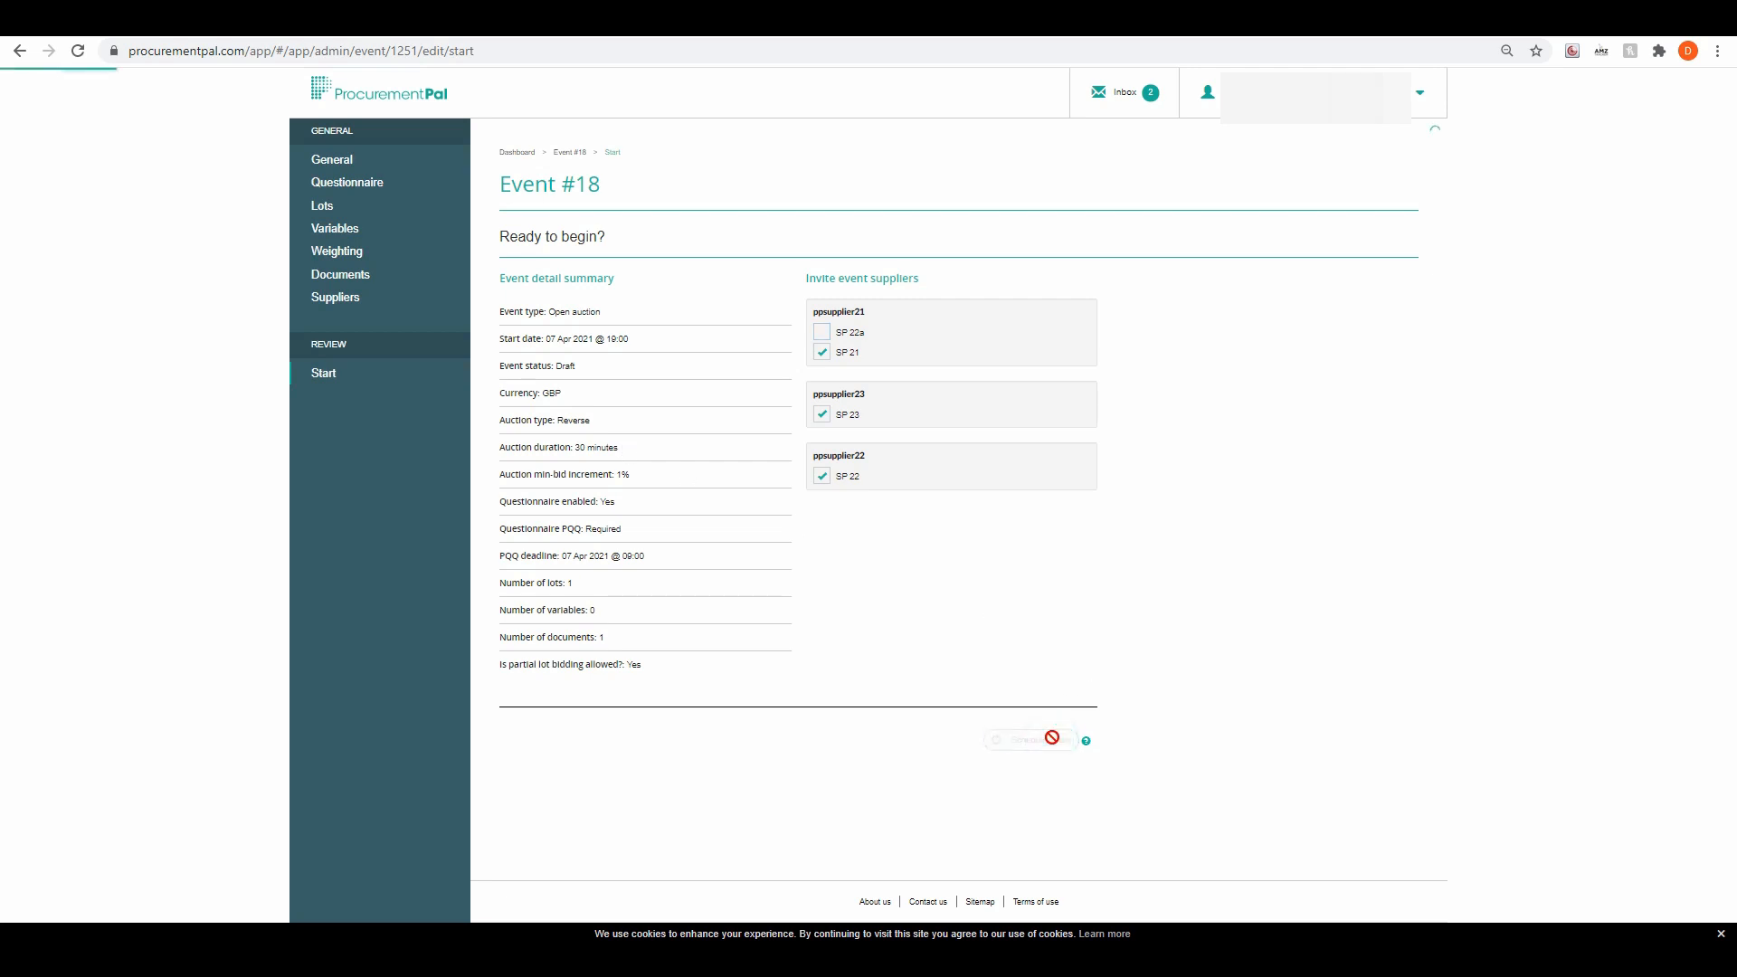